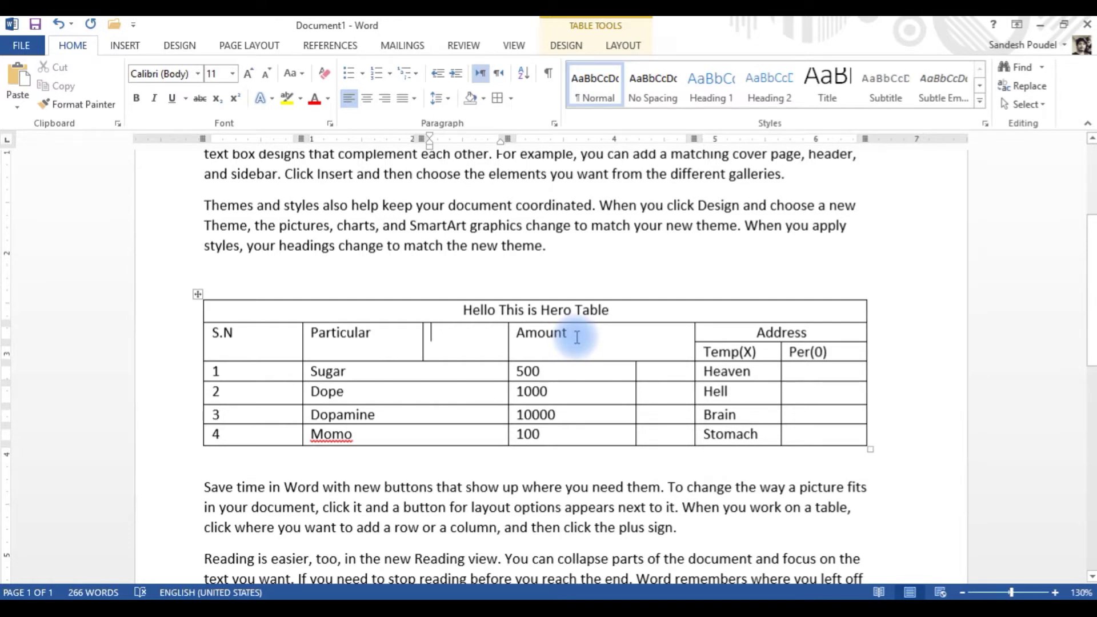
Step: Select the Amount column cells, then the whole table, and view the border options
click(436, 368)
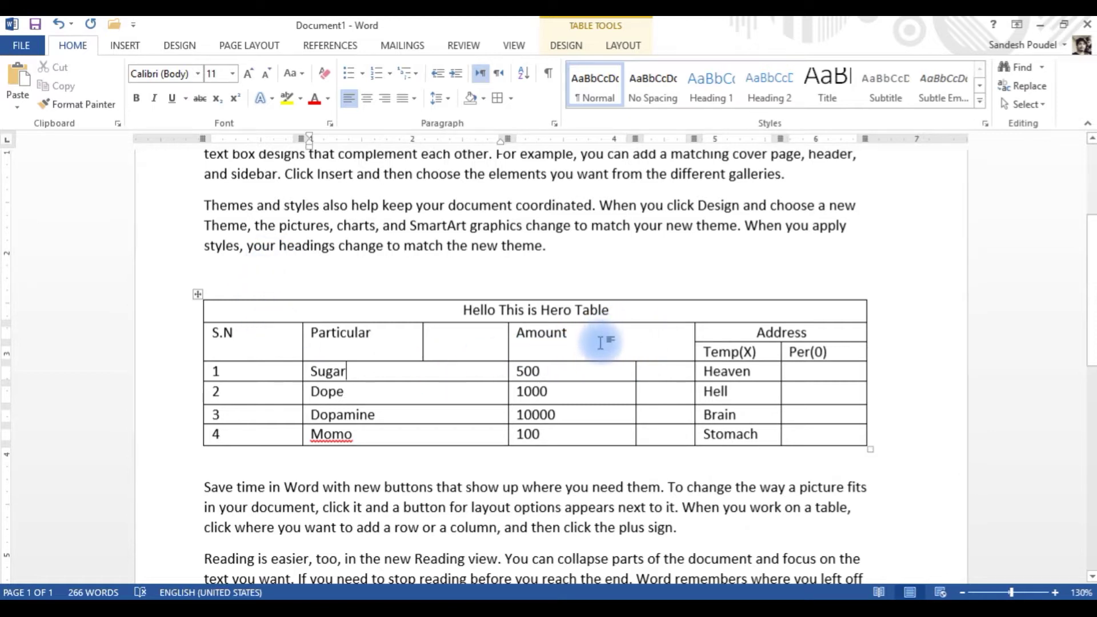
drag(600, 343, 710, 392)
click(808, 411)
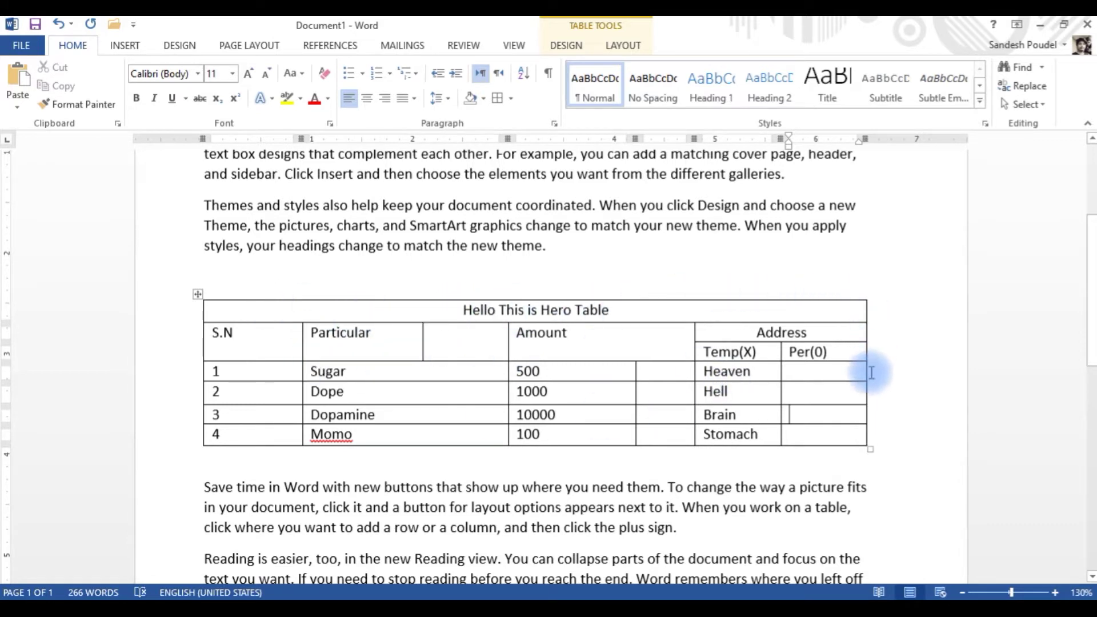
click(197, 295)
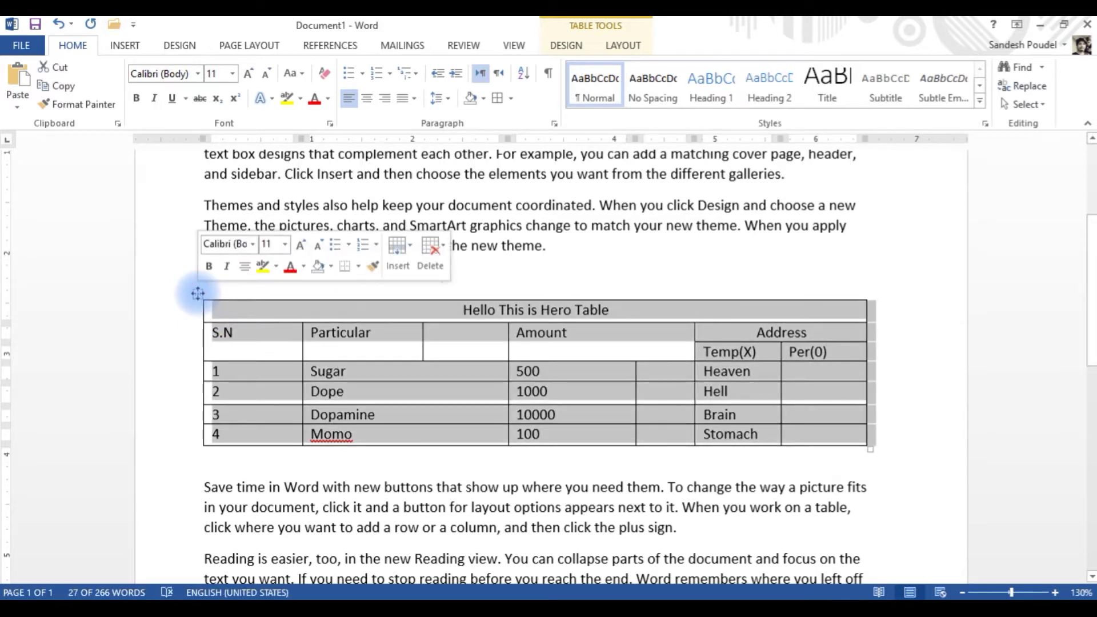
click(512, 100)
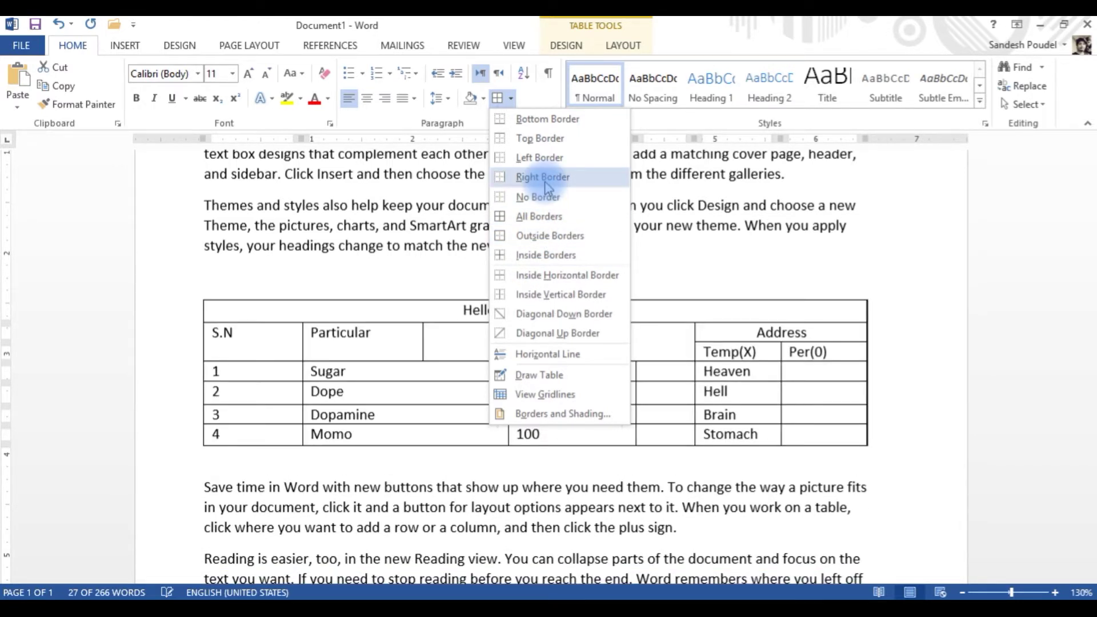
Step: Try Table Grid Light, then apply the plain Table Grid style and reopen the Home Borders list
click(621, 45)
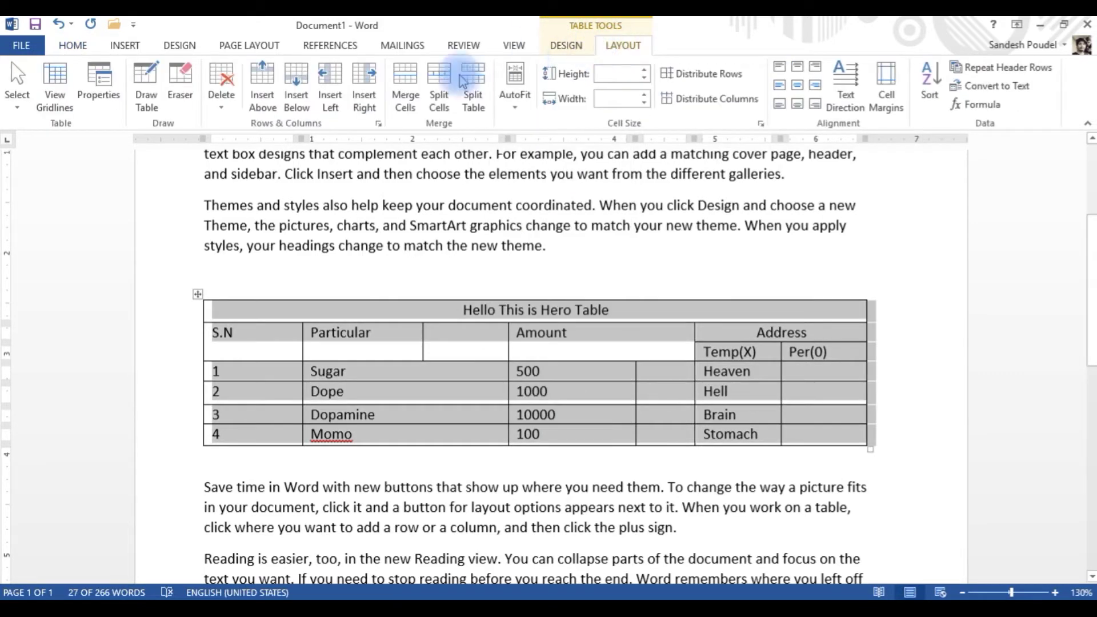
click(556, 49)
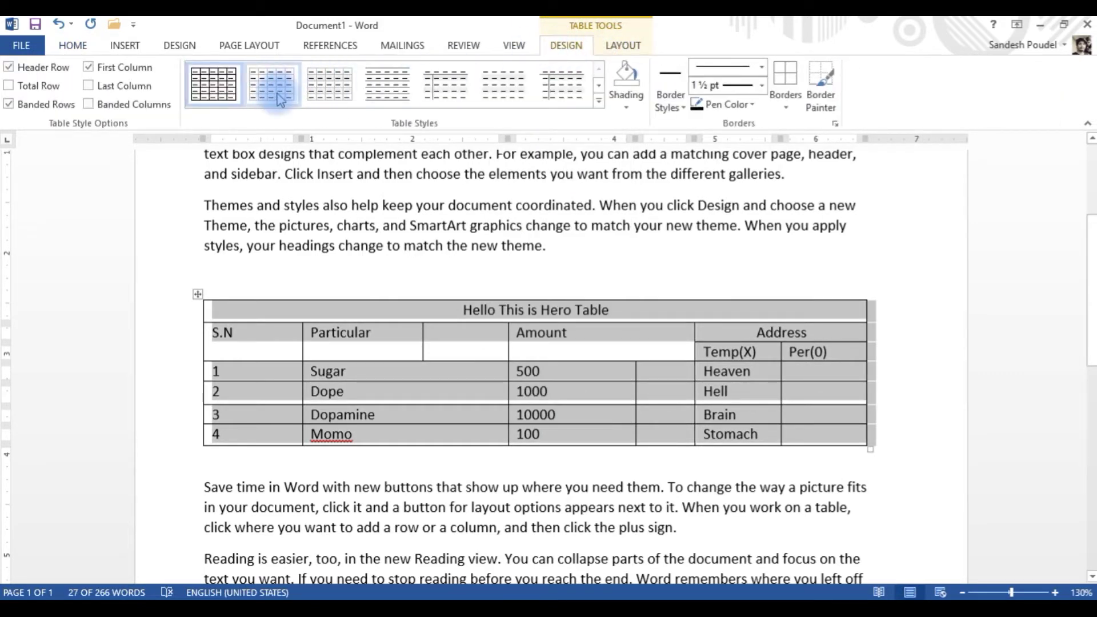
click(280, 100)
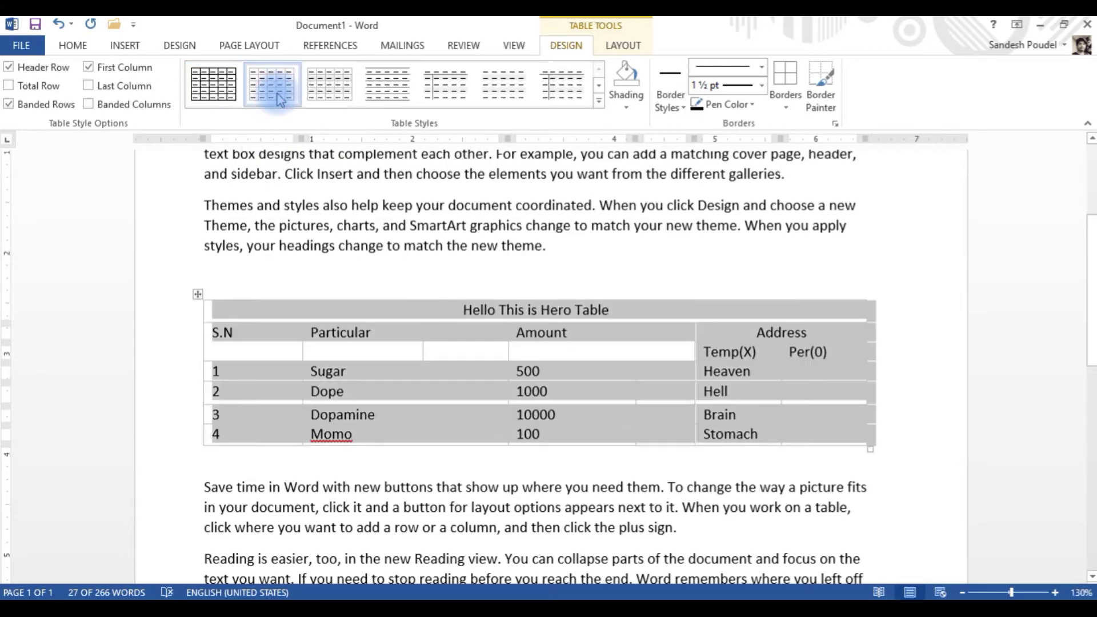
click(598, 101)
click(215, 114)
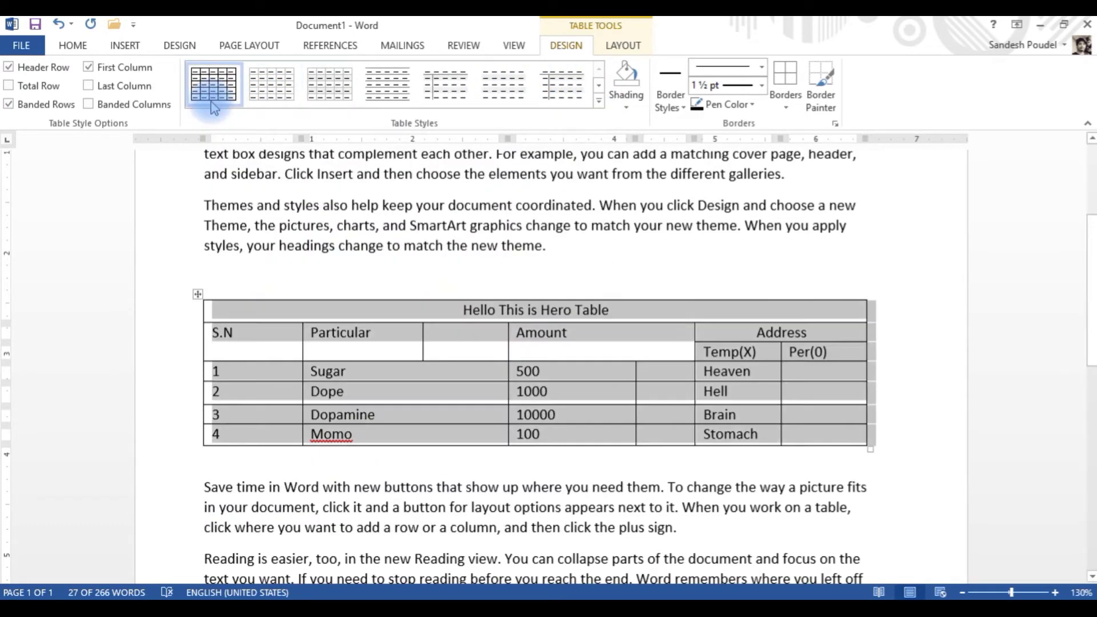
click(72, 45)
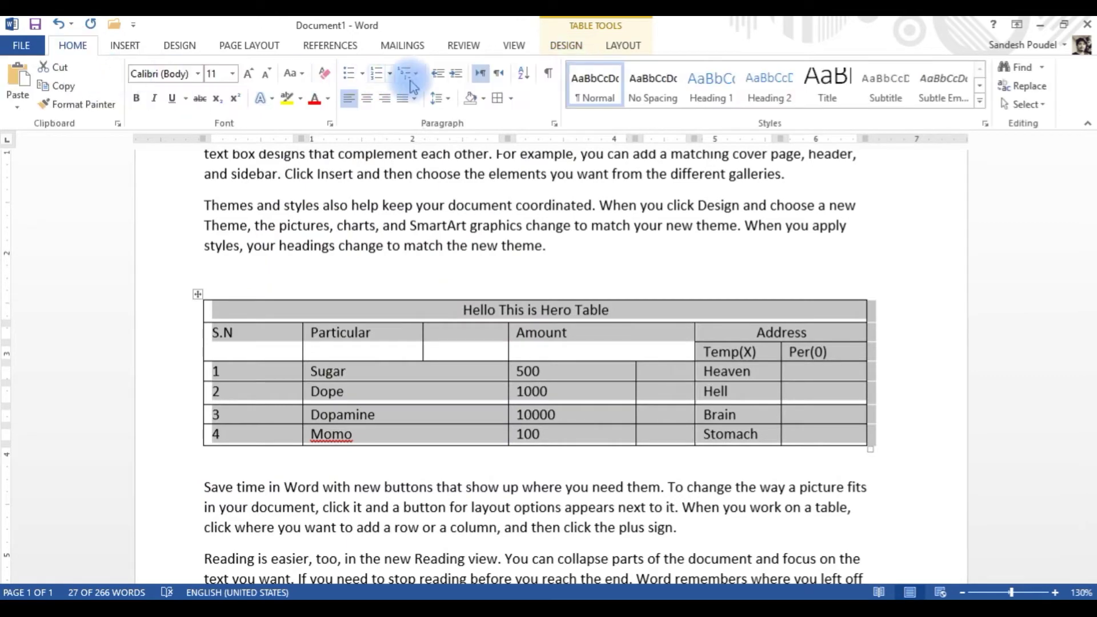
click(511, 102)
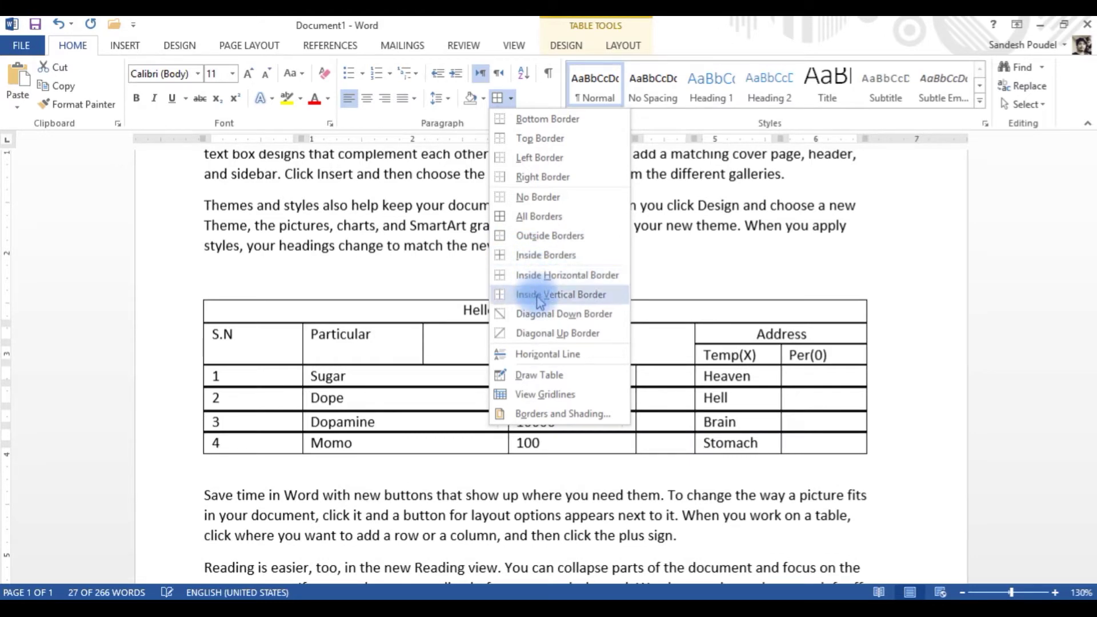
Step: Fill the whole table with dark blue shading through Borders and Shading
click(576, 417)
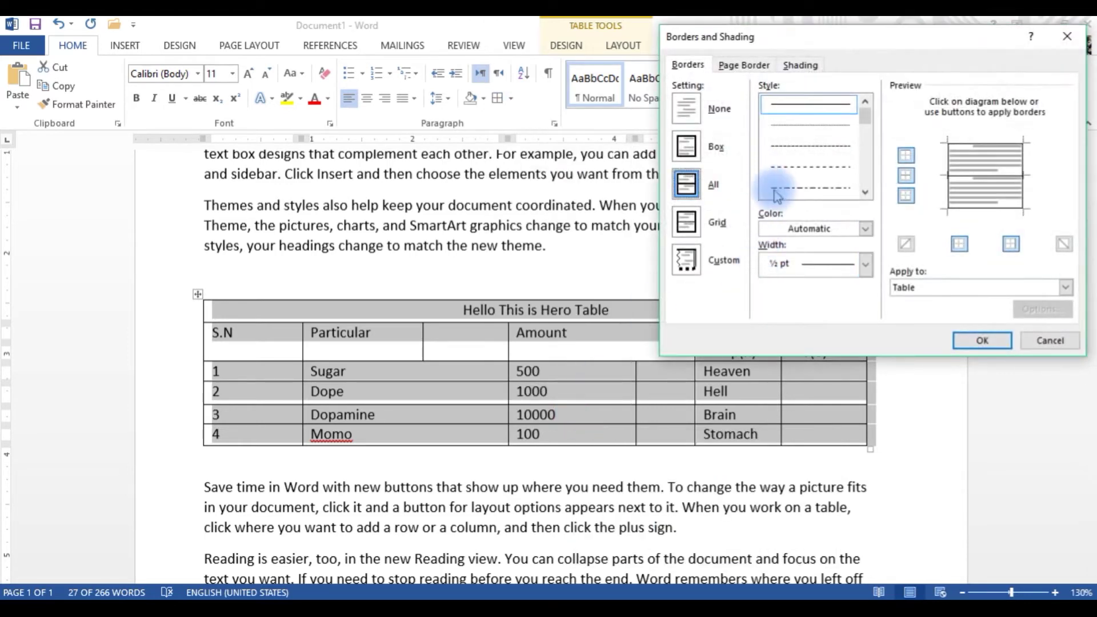
click(800, 65)
click(749, 104)
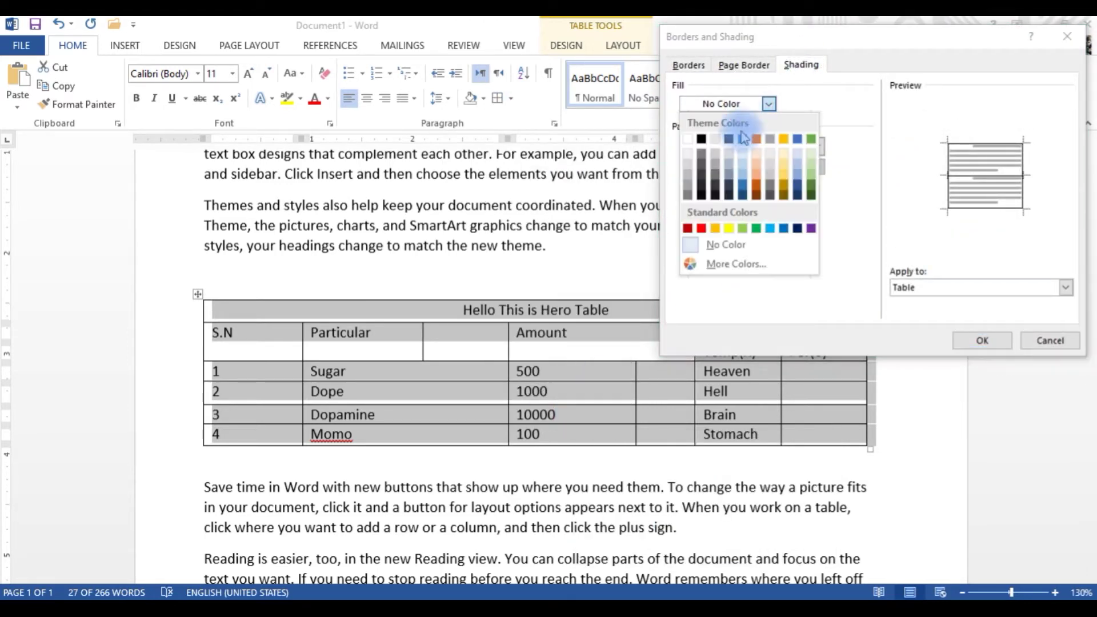
click(729, 139)
click(978, 340)
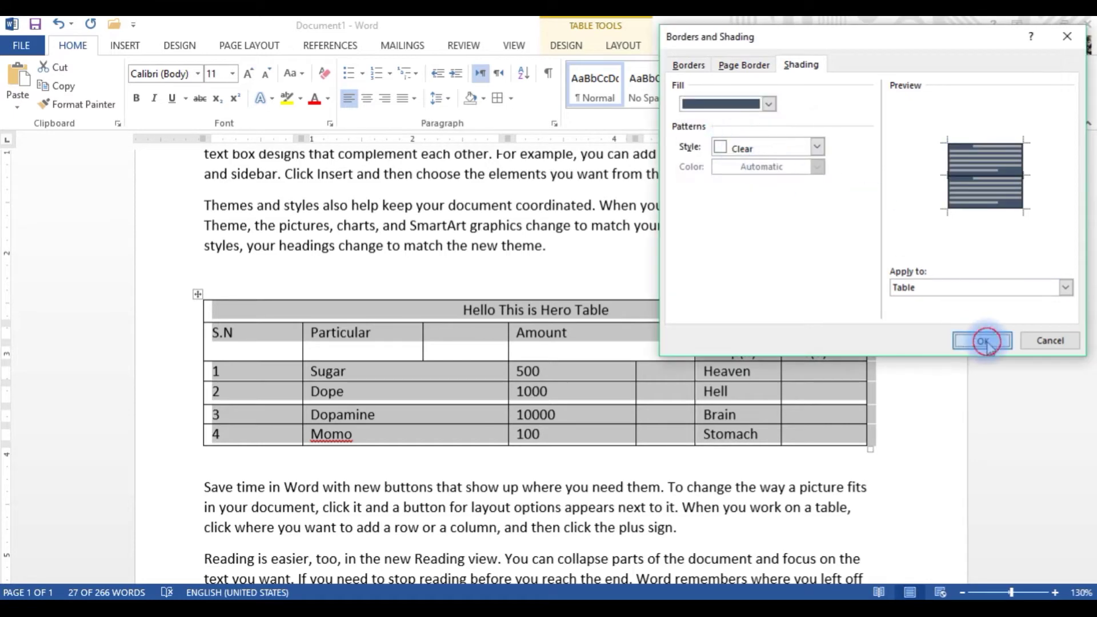
Step: Undo the dark blue fill and reselect the whole table
click(594, 320)
click(609, 347)
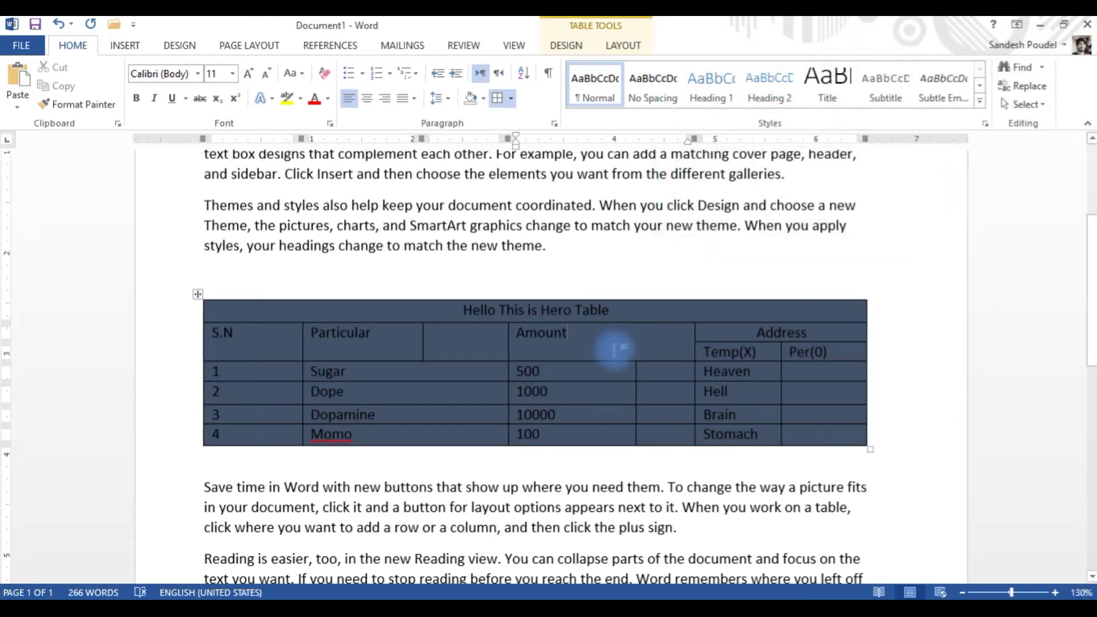
key(ctrl+z)
click(198, 294)
Step: Shade every cell of the table light green from the Table Design Shading palette
click(622, 49)
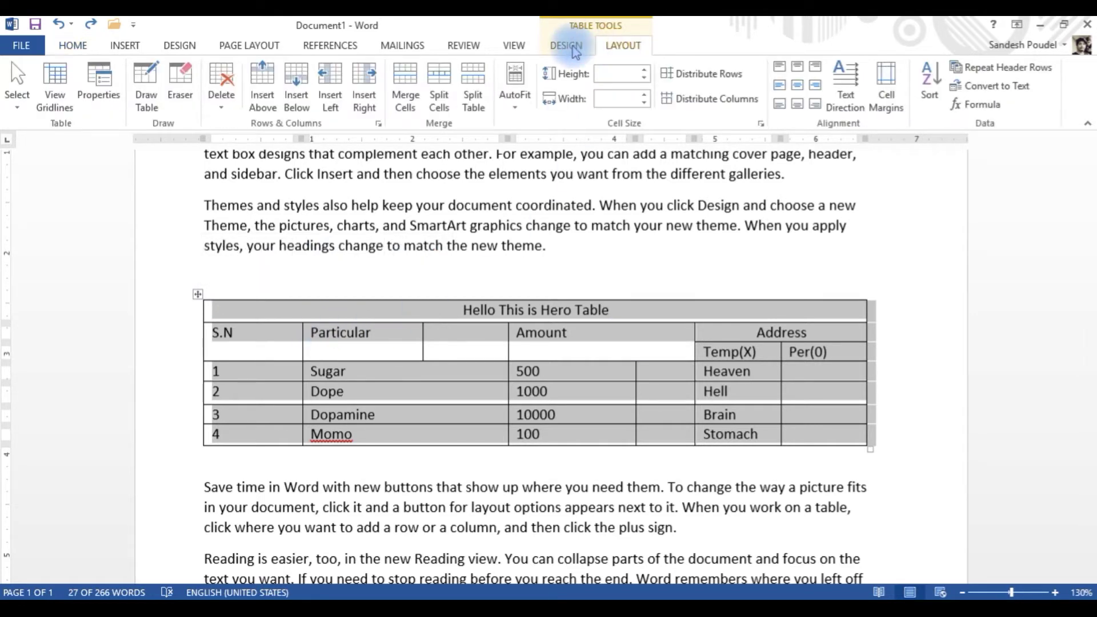
click(566, 46)
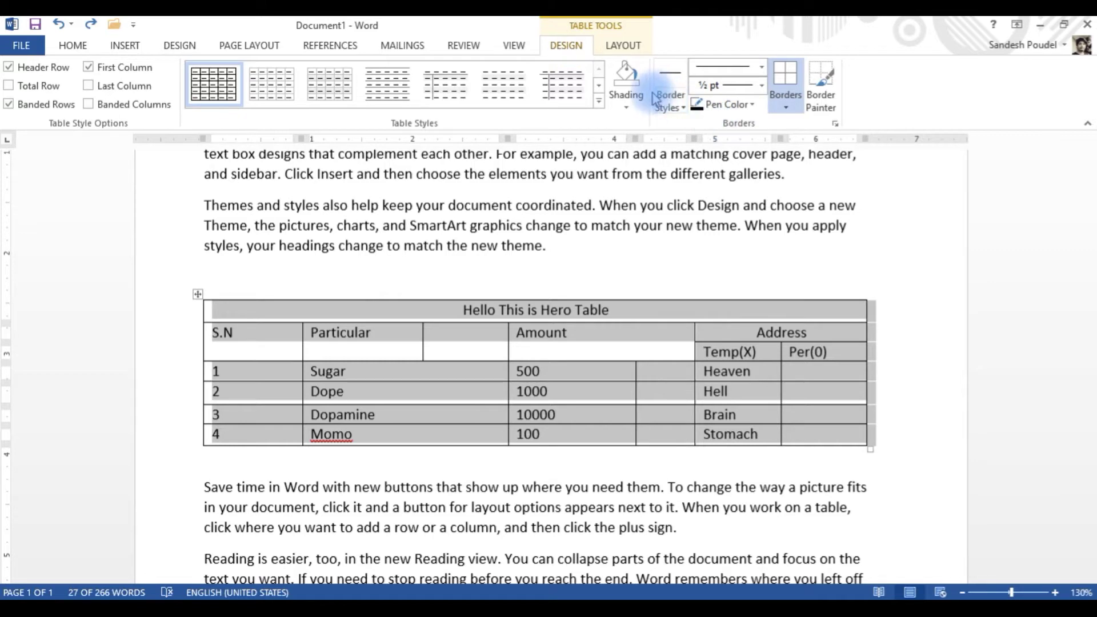
click(627, 108)
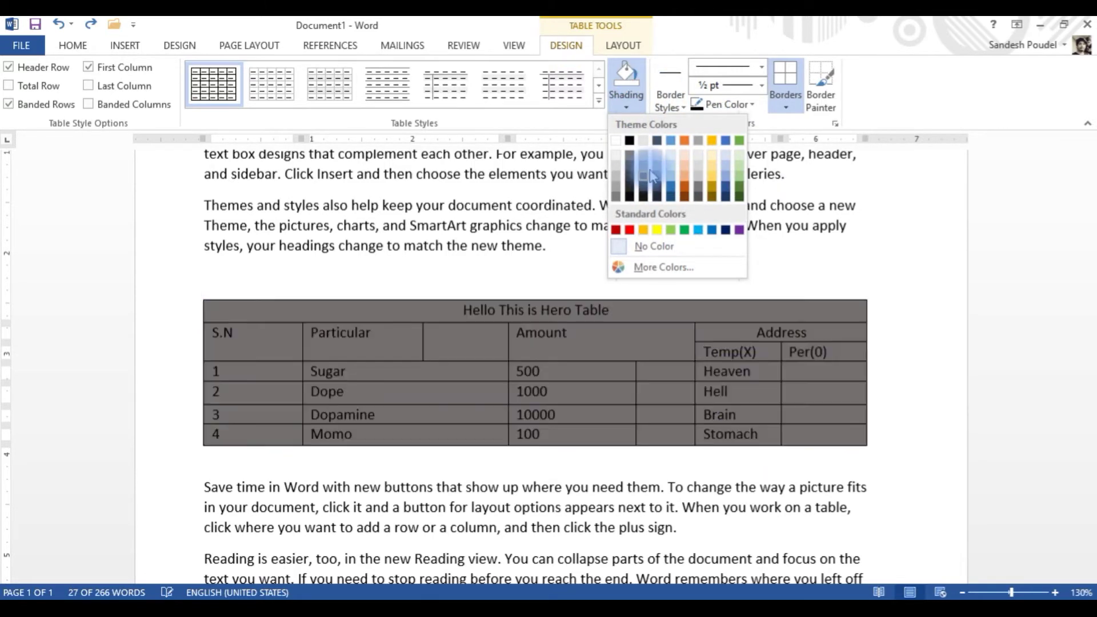
click(740, 182)
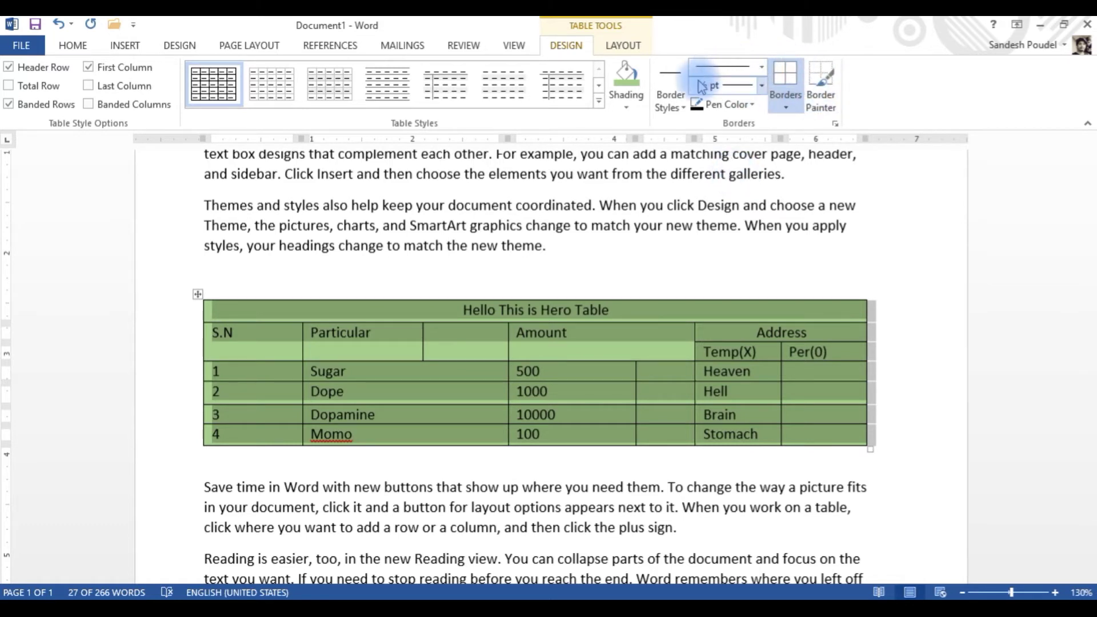
Step: Paint a thick 2¼ pt border along the table's top edge
click(761, 86)
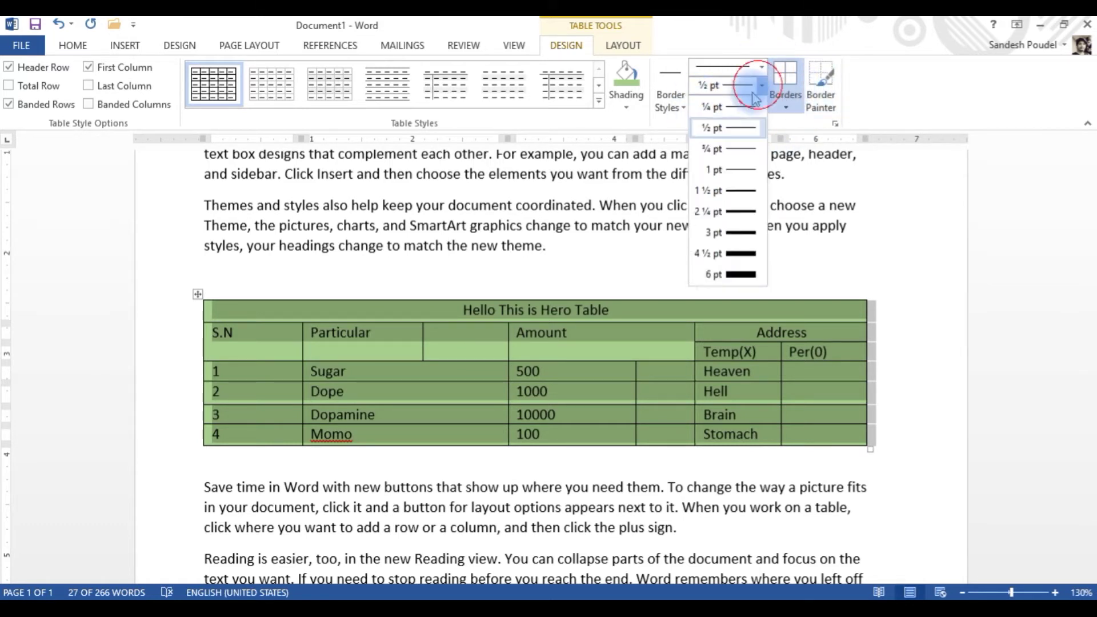
click(723, 205)
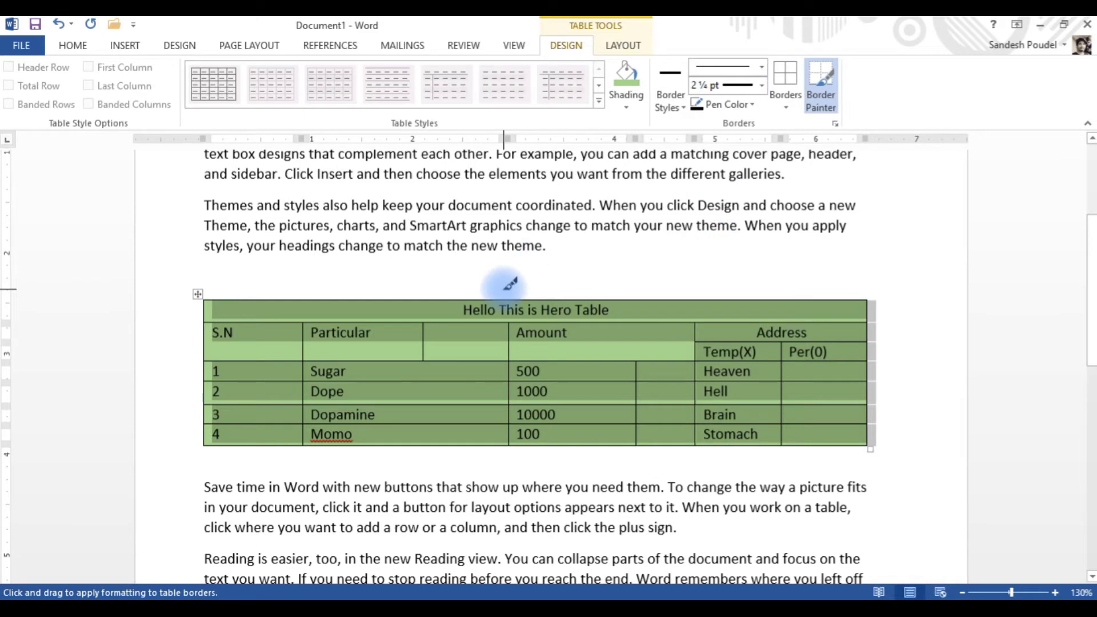
click(506, 300)
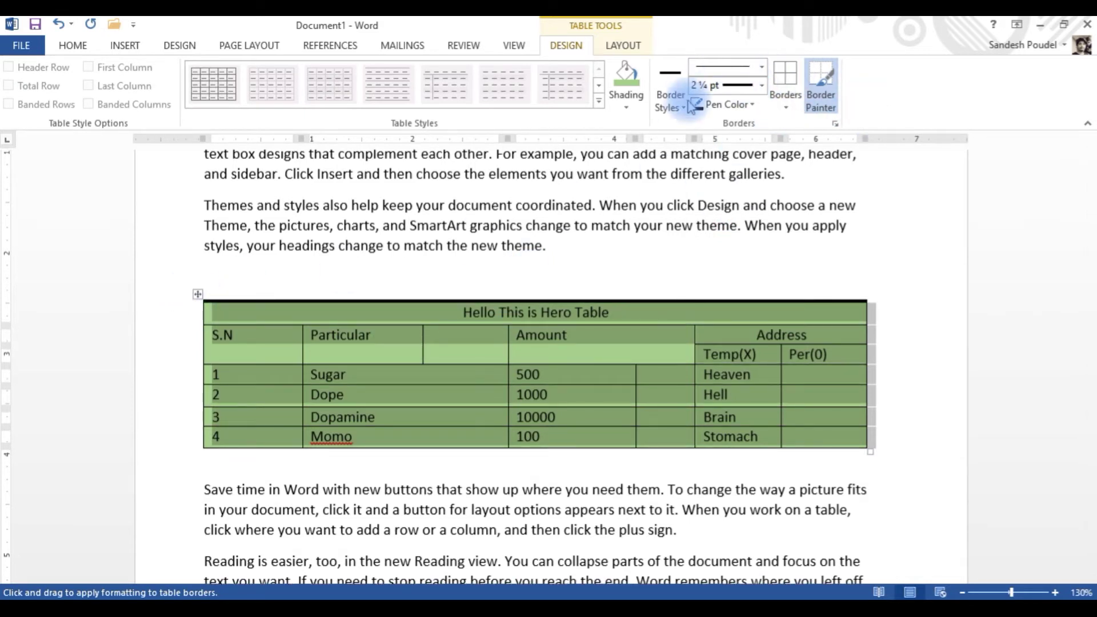
Step: Paint the table's right edge with an orange ½ pt border line
click(681, 108)
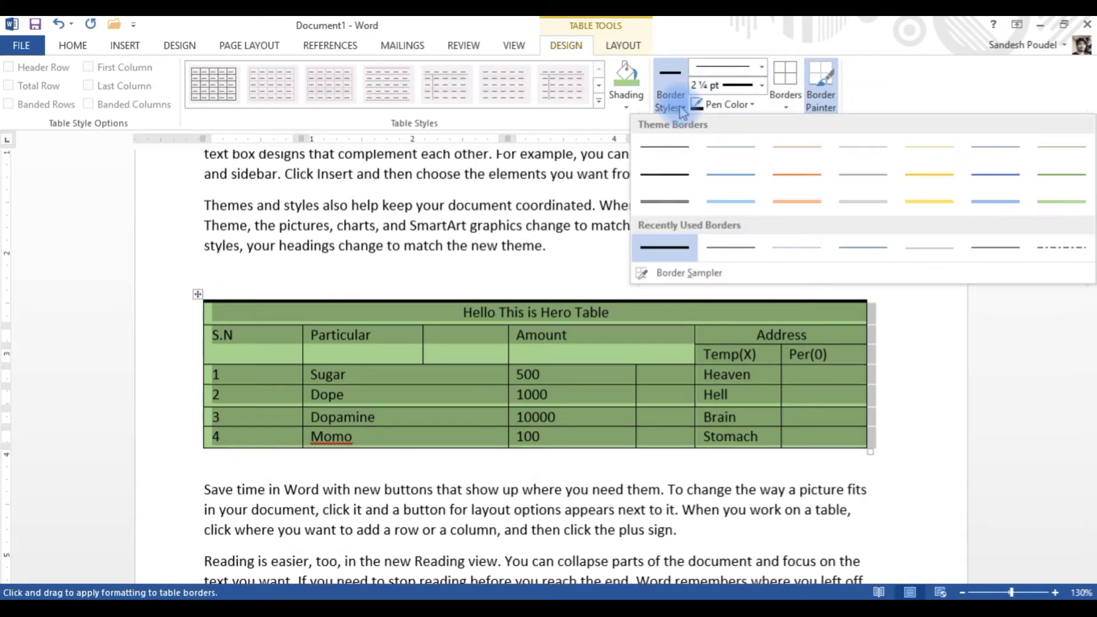
click(795, 199)
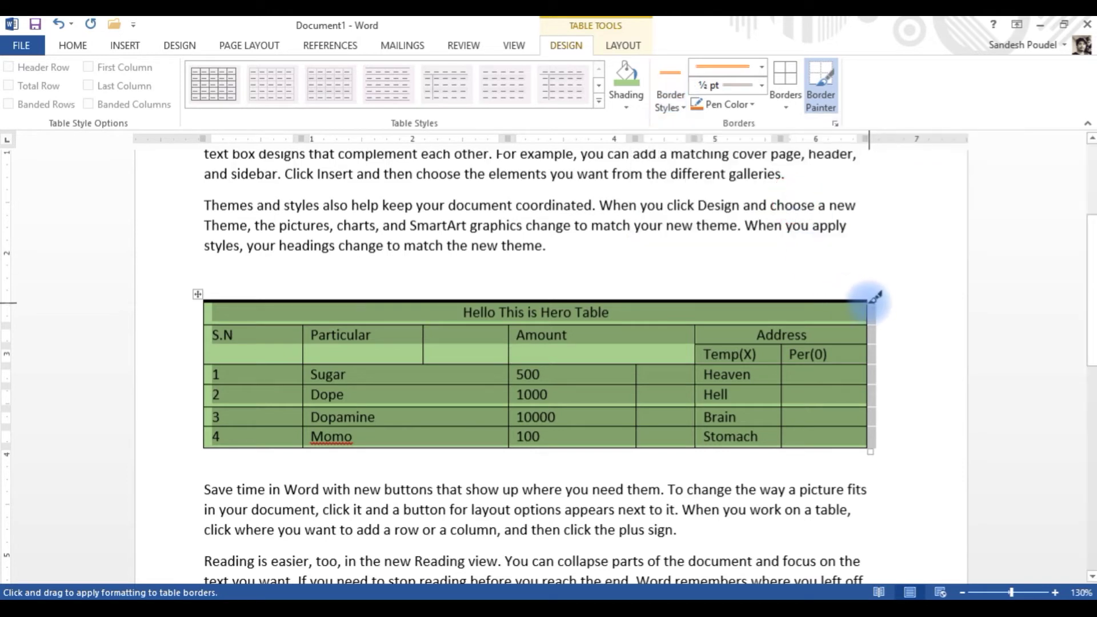
drag(875, 298, 872, 339)
drag(868, 432, 867, 437)
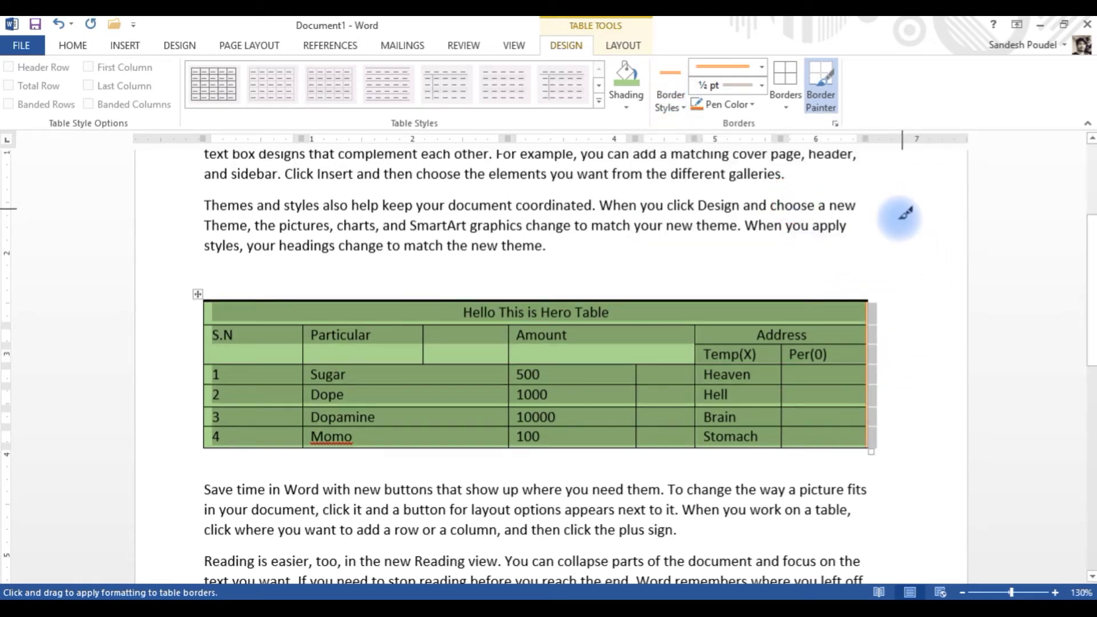
click(72, 47)
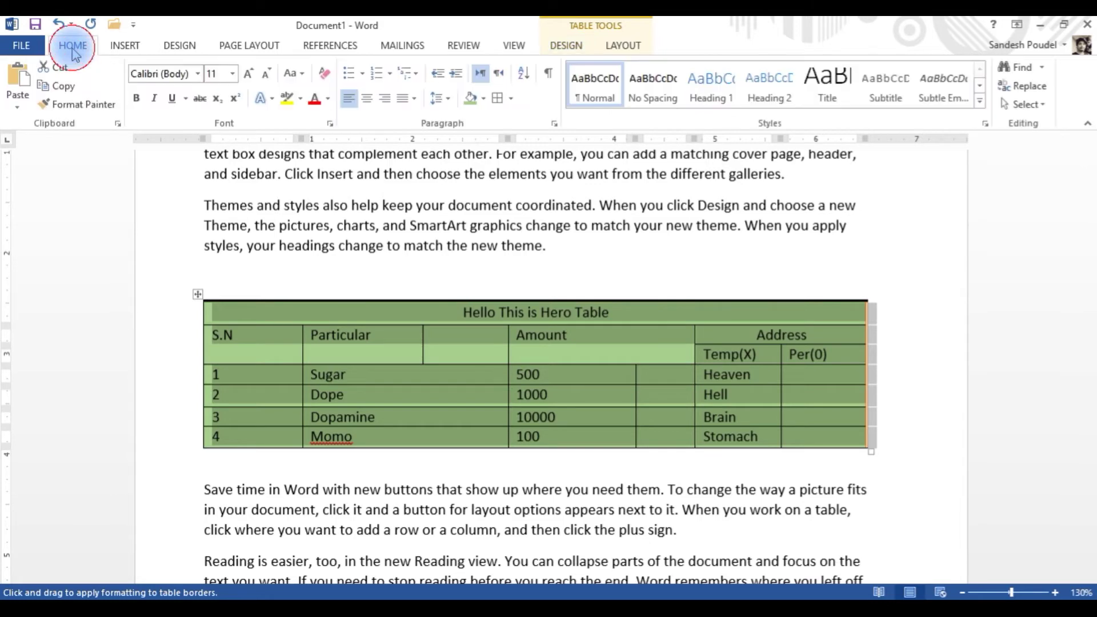
Step: Apply a ½ pt double-line Box border around the table in Borders and Shading
click(513, 100)
click(616, 48)
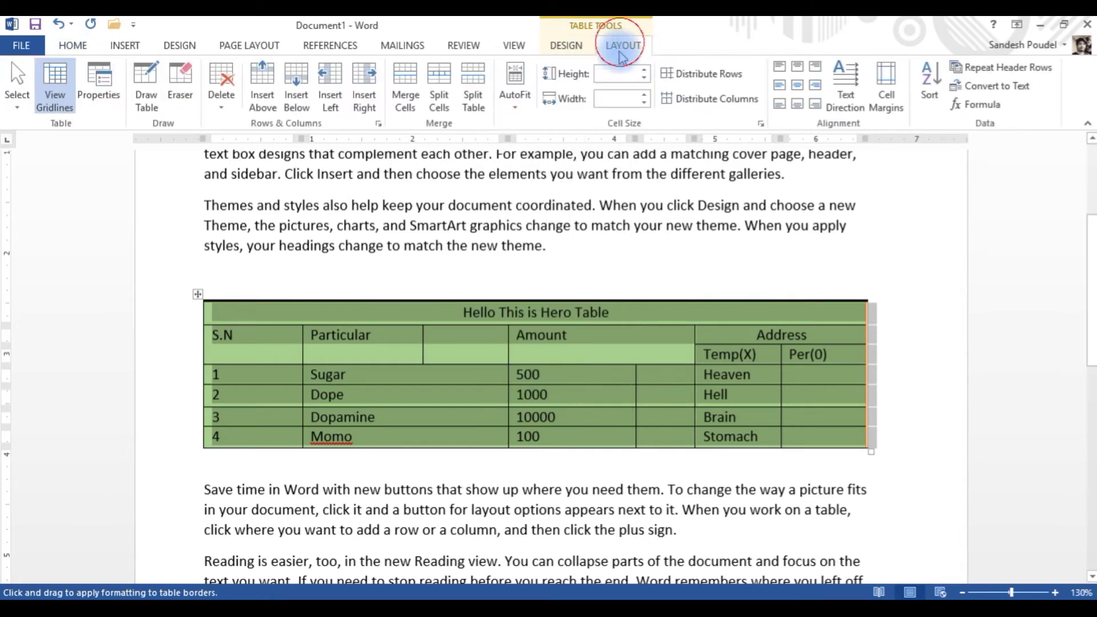
click(566, 45)
click(785, 107)
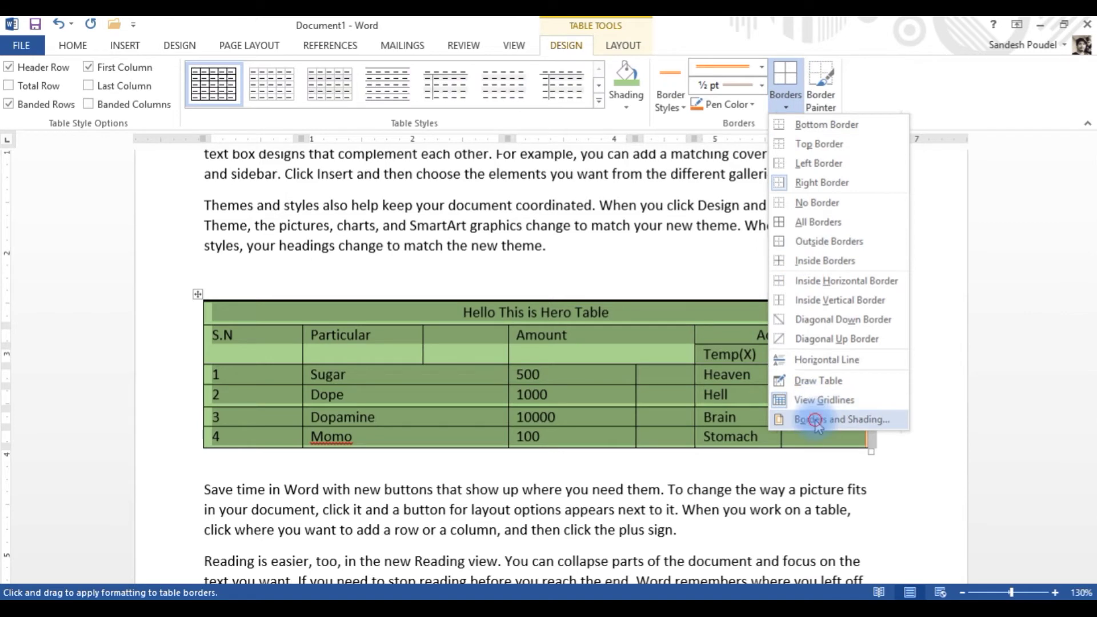
click(817, 423)
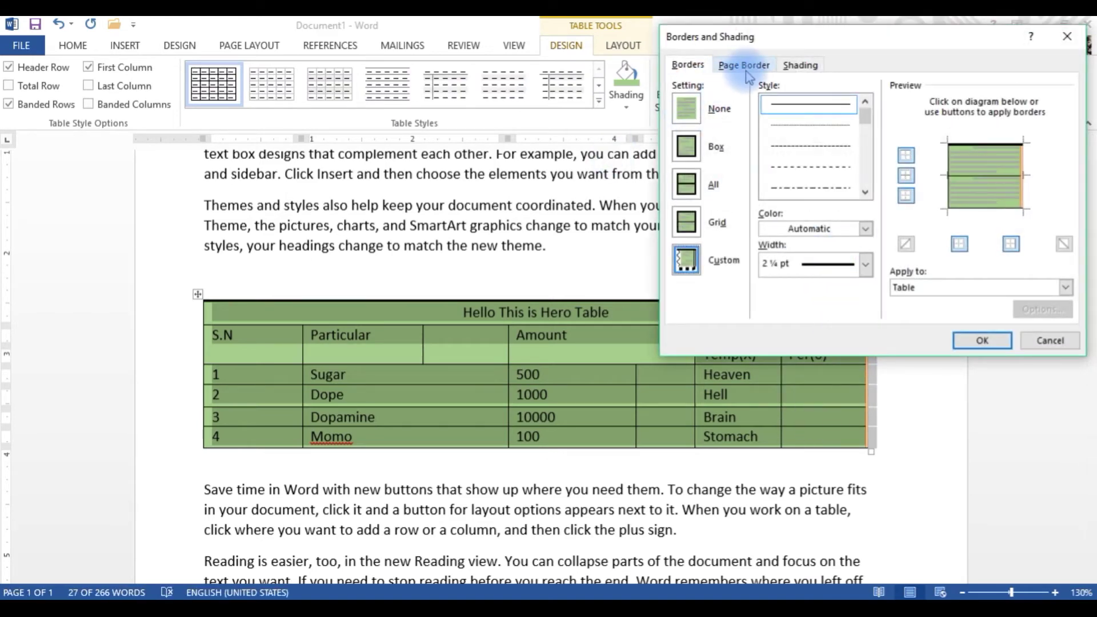
click(686, 147)
scroll(837, 191, down, 5)
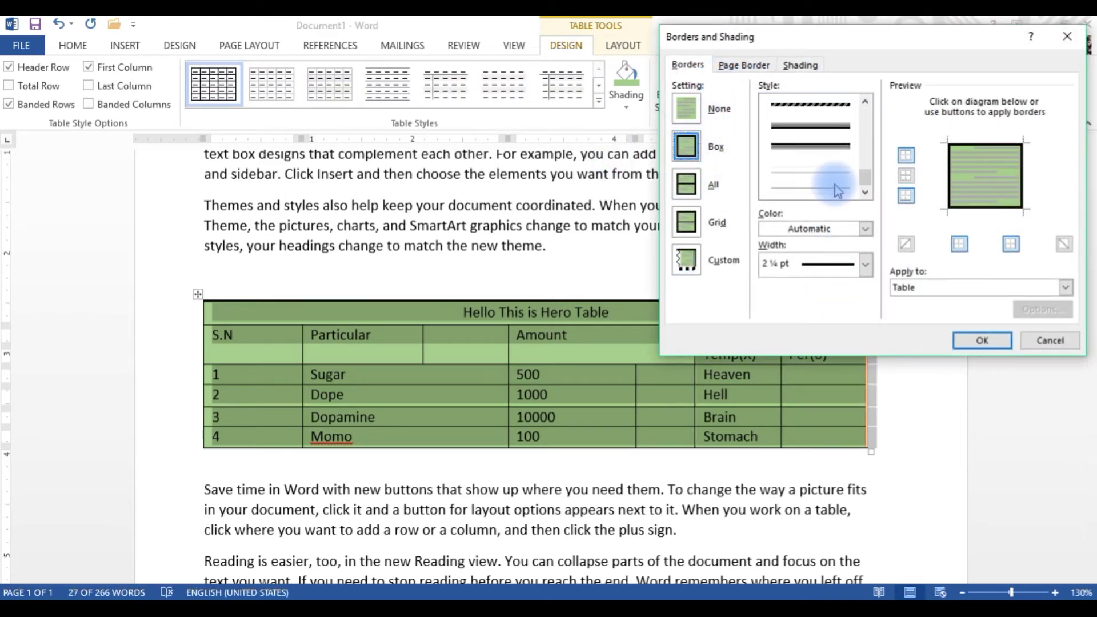
scroll(812, 165, up, 3)
click(808, 105)
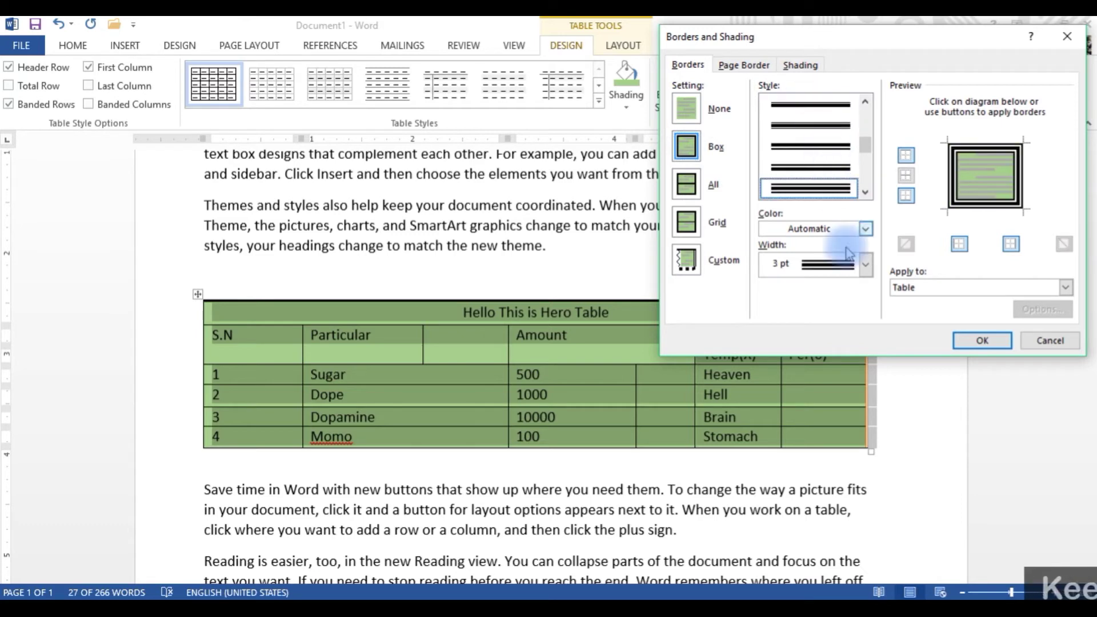
click(843, 263)
click(822, 307)
click(982, 340)
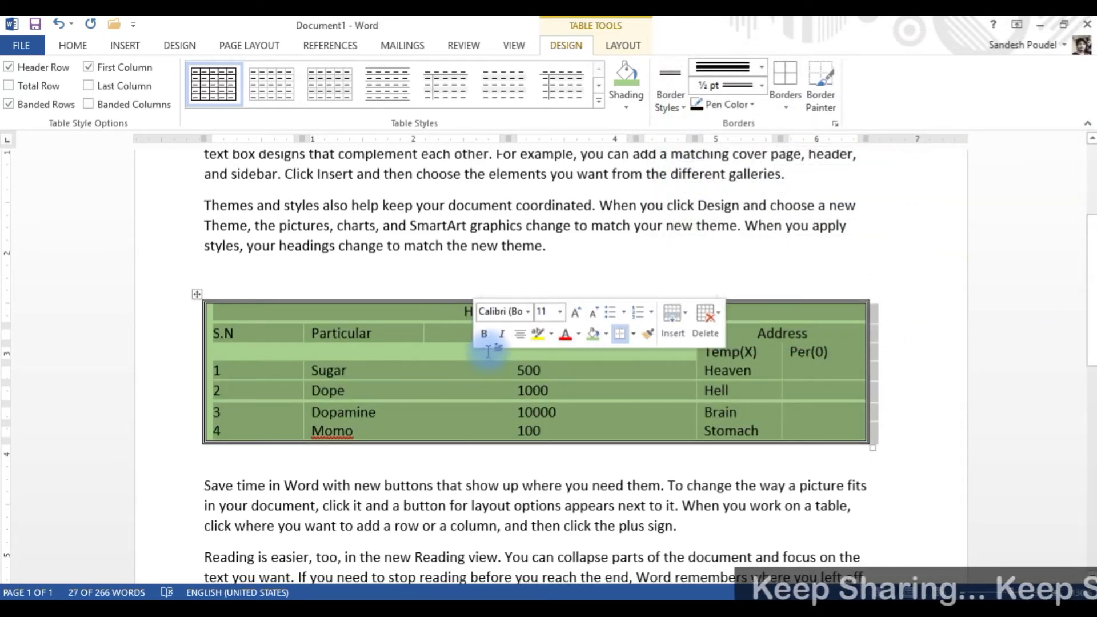
Step: Apply All Borders to the whole table and check the grid
click(479, 355)
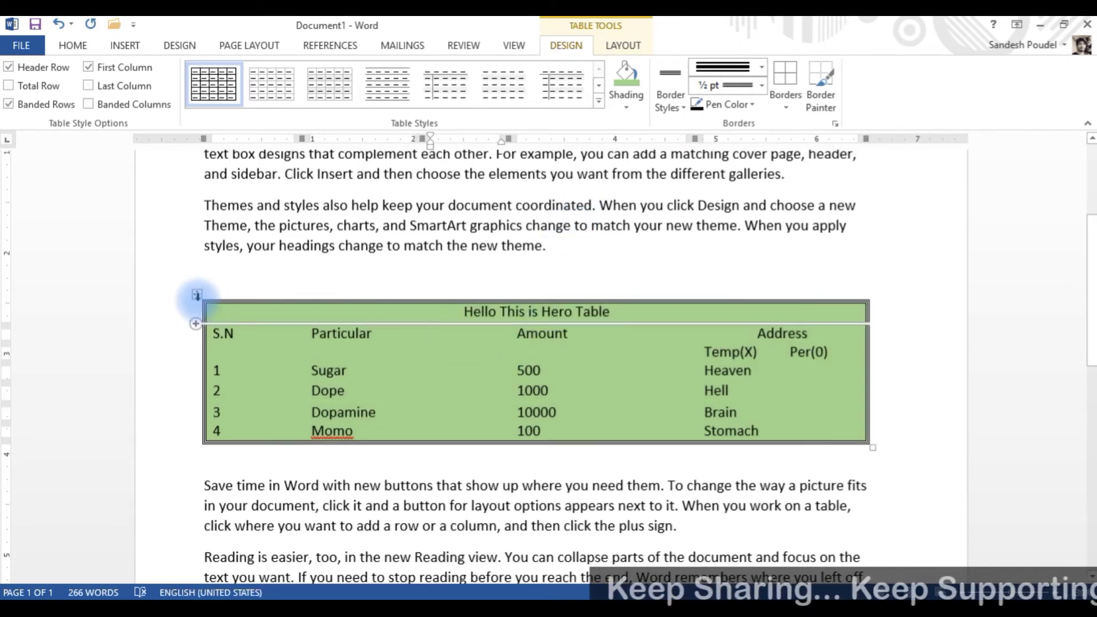
click(198, 294)
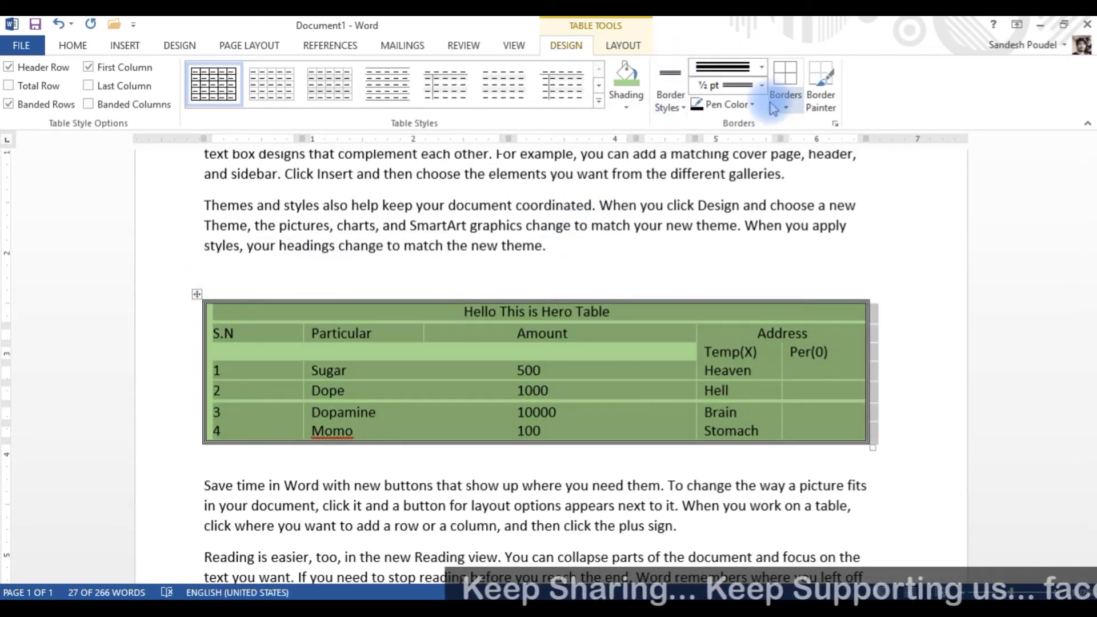
click(786, 77)
click(577, 360)
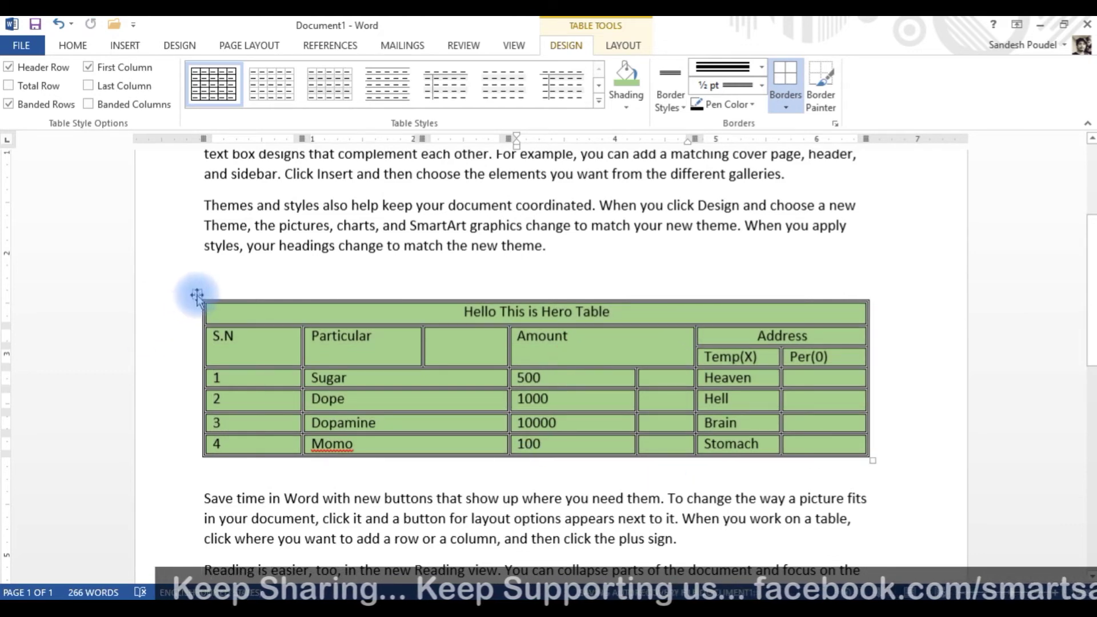
Step: Undo to remove the green shading and box border, leaving plain thin grid lines
click(197, 294)
key(ctrl+z)
click(570, 354)
click(570, 354)
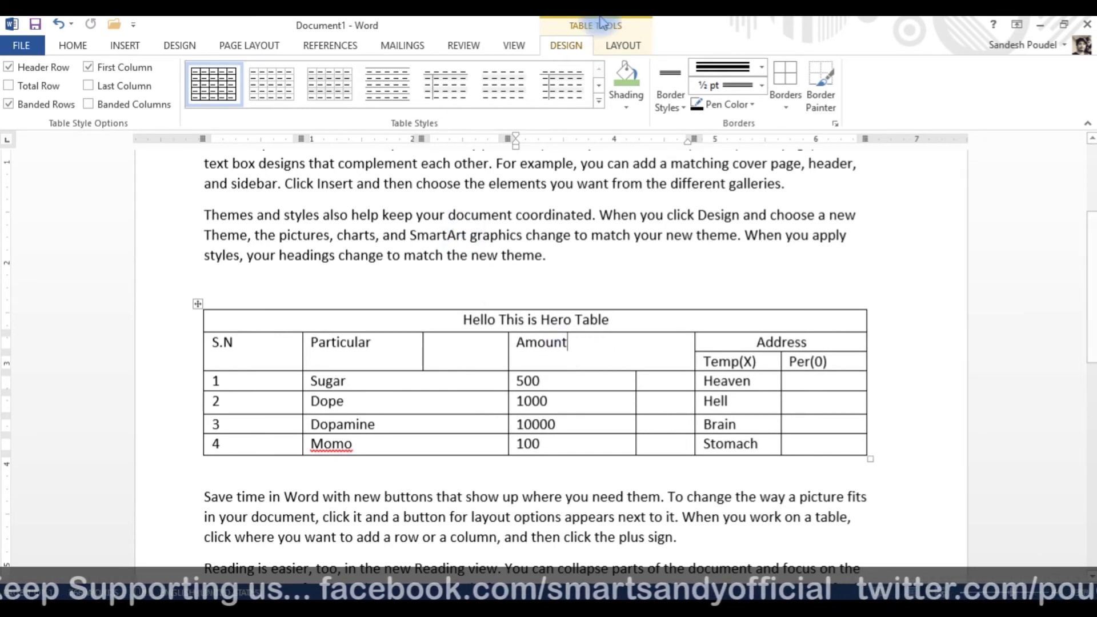
Step: Select the Amount heading cell with the Table Layout tools showing
click(622, 48)
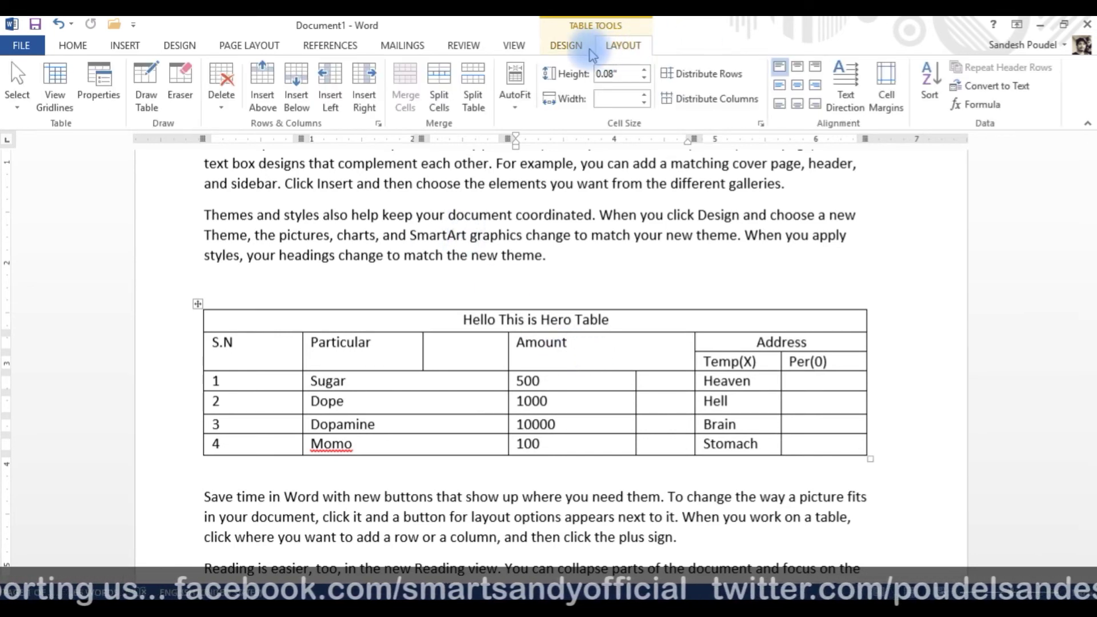
click(194, 303)
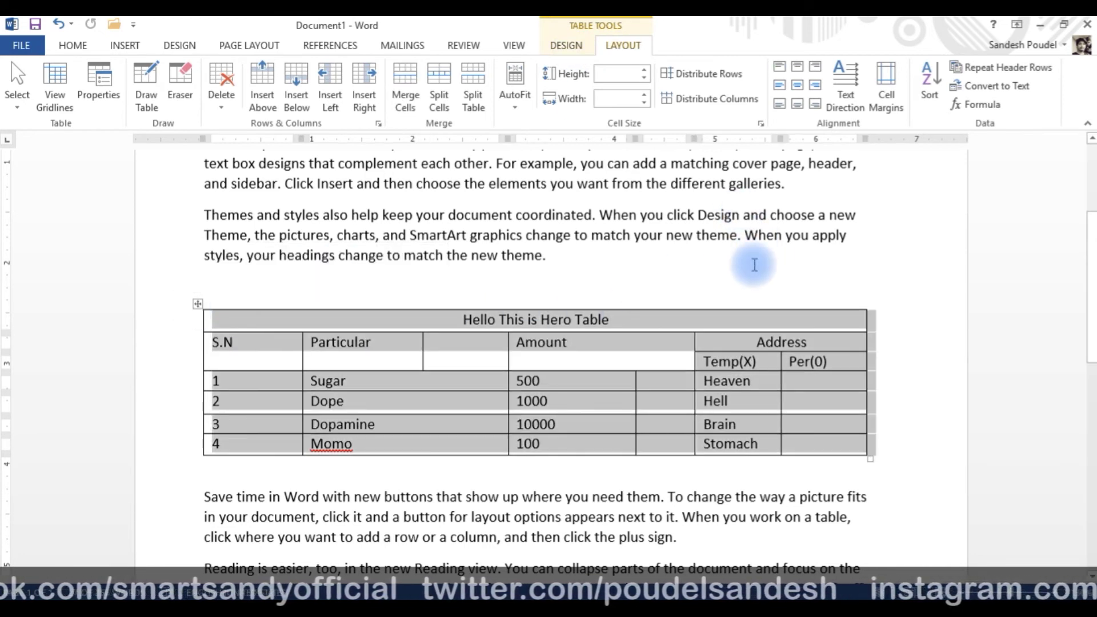
click(590, 320)
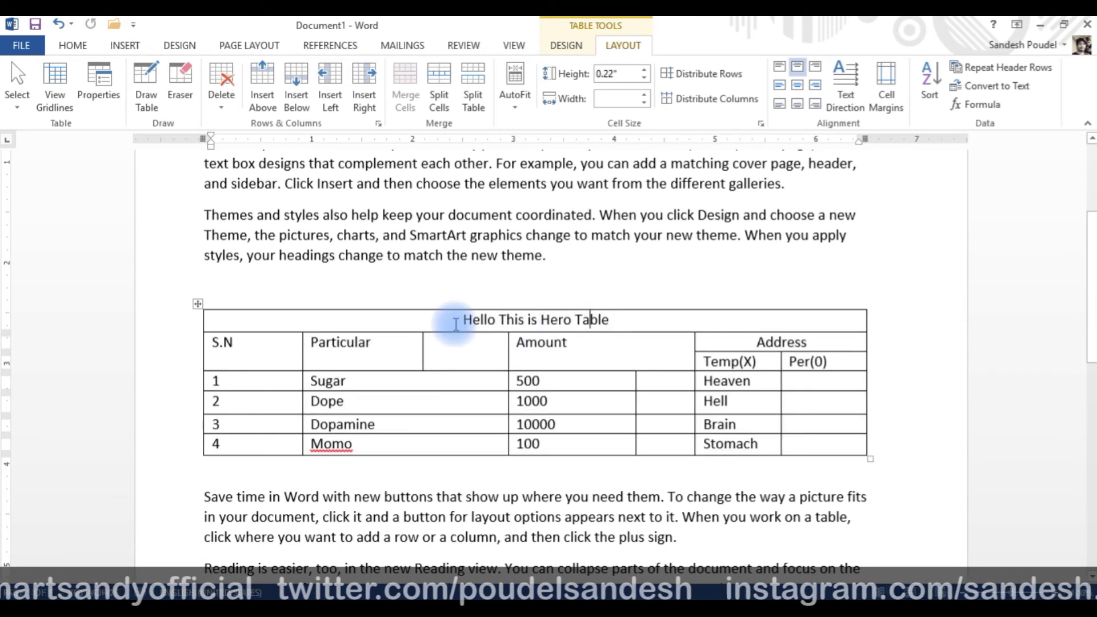
drag(519, 348, 574, 355)
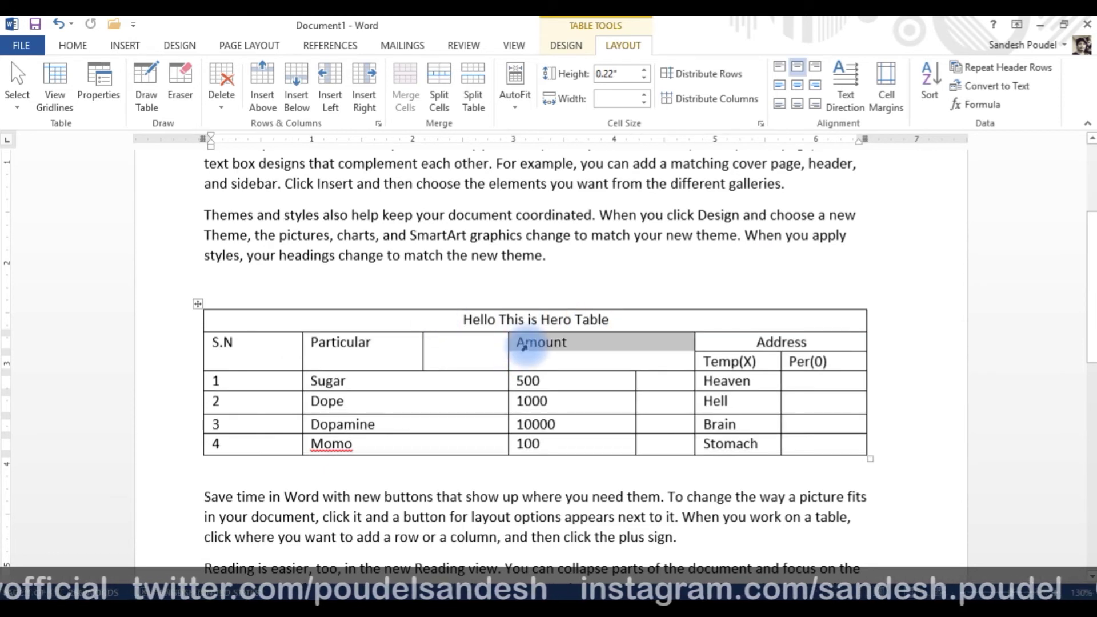
click(506, 344)
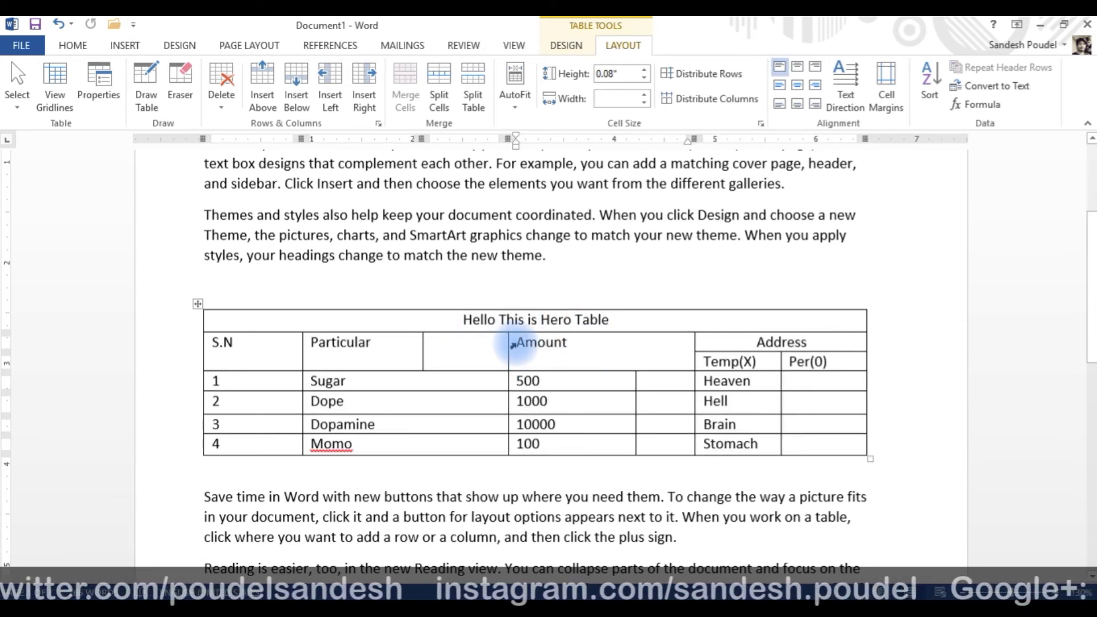
click(511, 344)
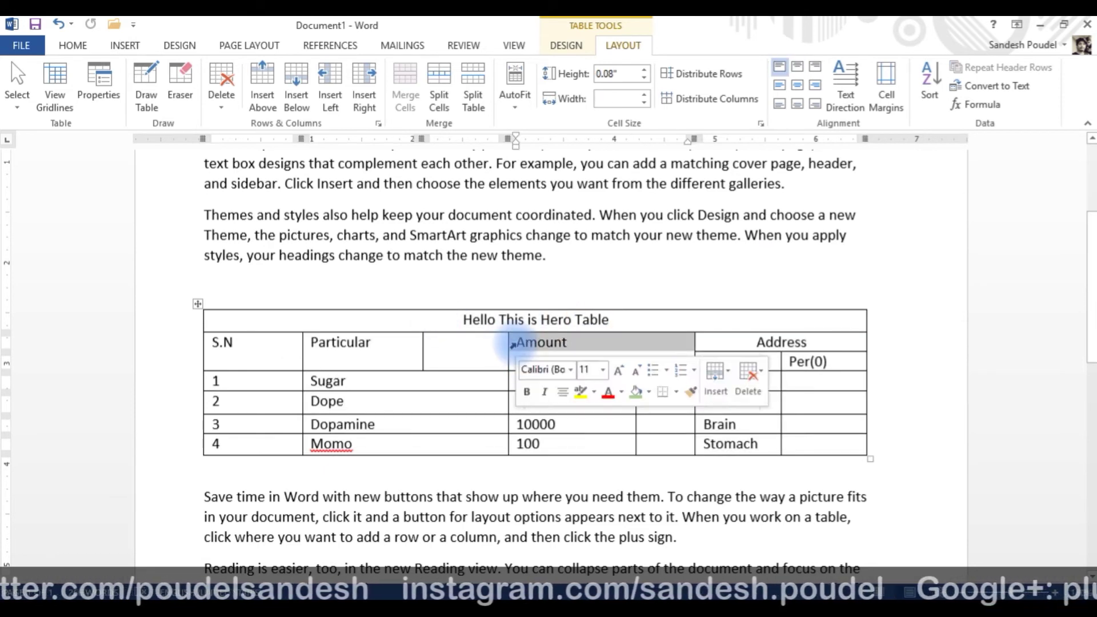
Step: Cycle the Amount heading's text direction to vertical and drag the header row taller
click(851, 75)
click(851, 75)
click(851, 75)
click(852, 75)
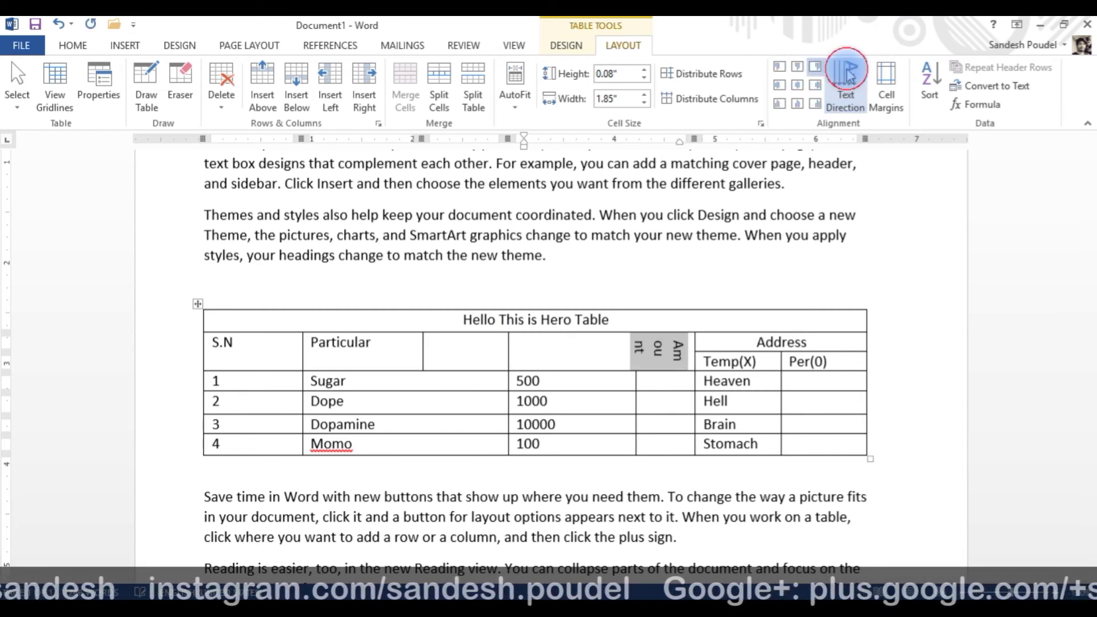
click(851, 74)
click(852, 74)
click(851, 75)
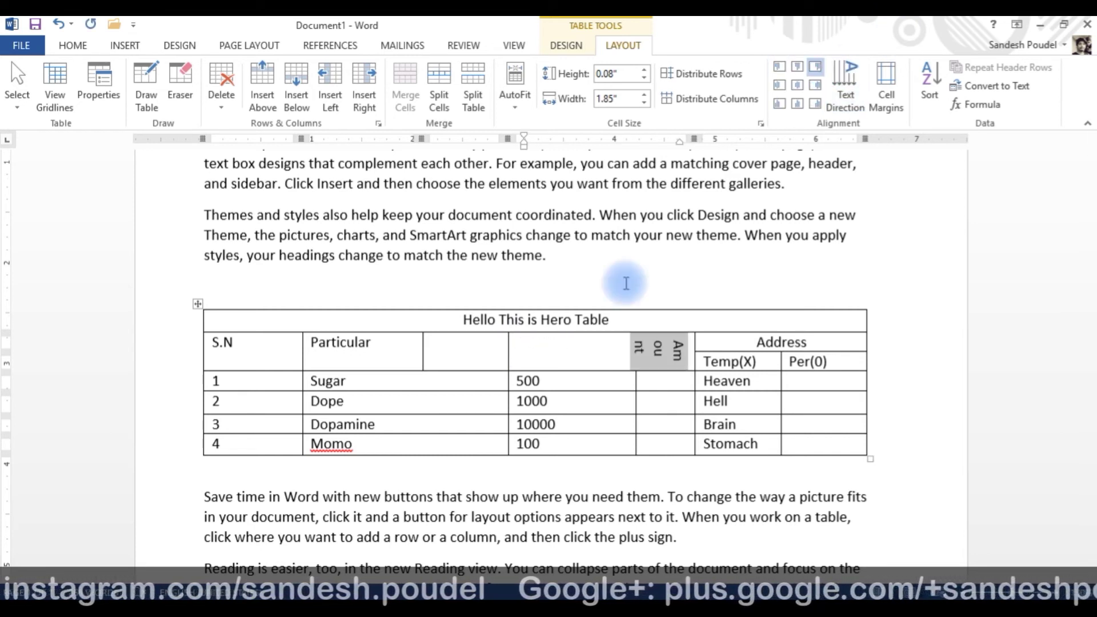
drag(600, 371, 603, 402)
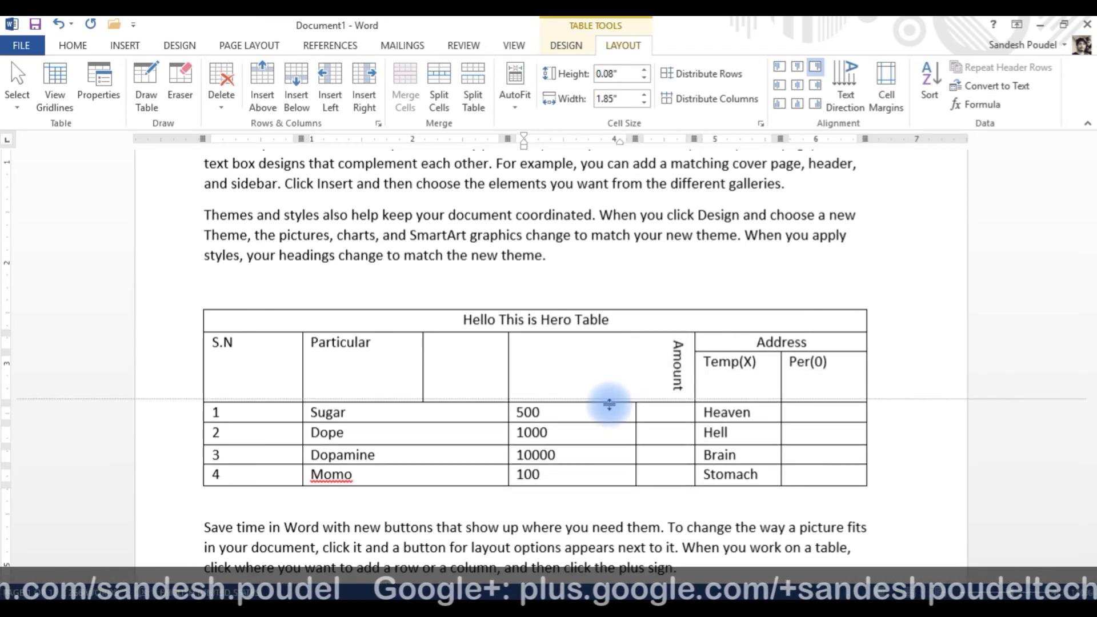
Step: Cycle the Amount heading's text direction until it reads horizontally again
click(846, 86)
click(845, 88)
click(846, 92)
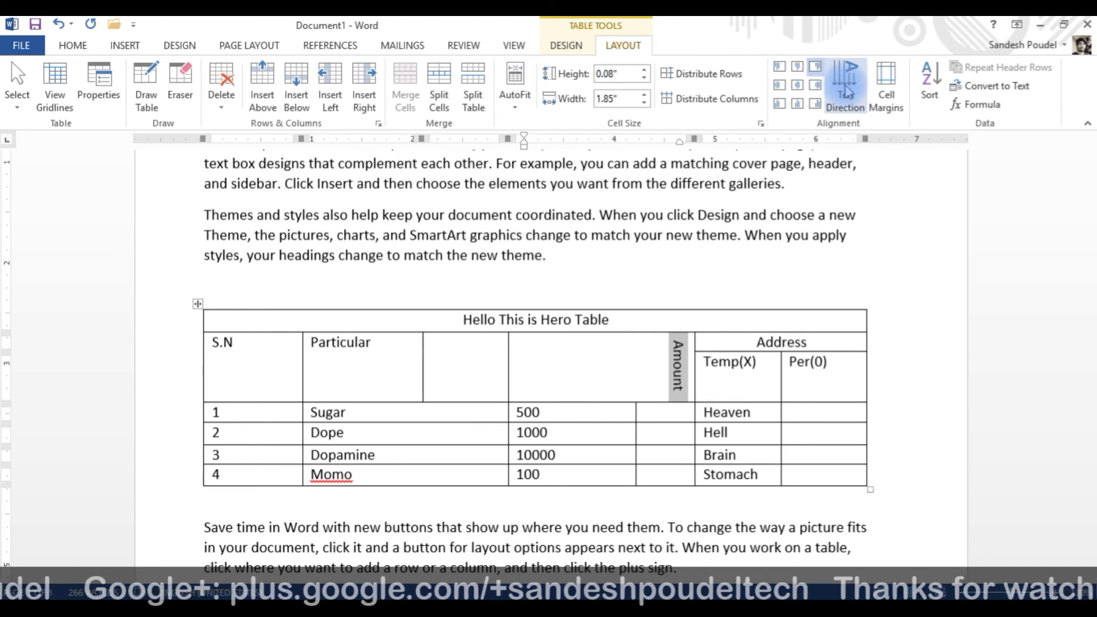
click(846, 92)
click(846, 91)
click(846, 91)
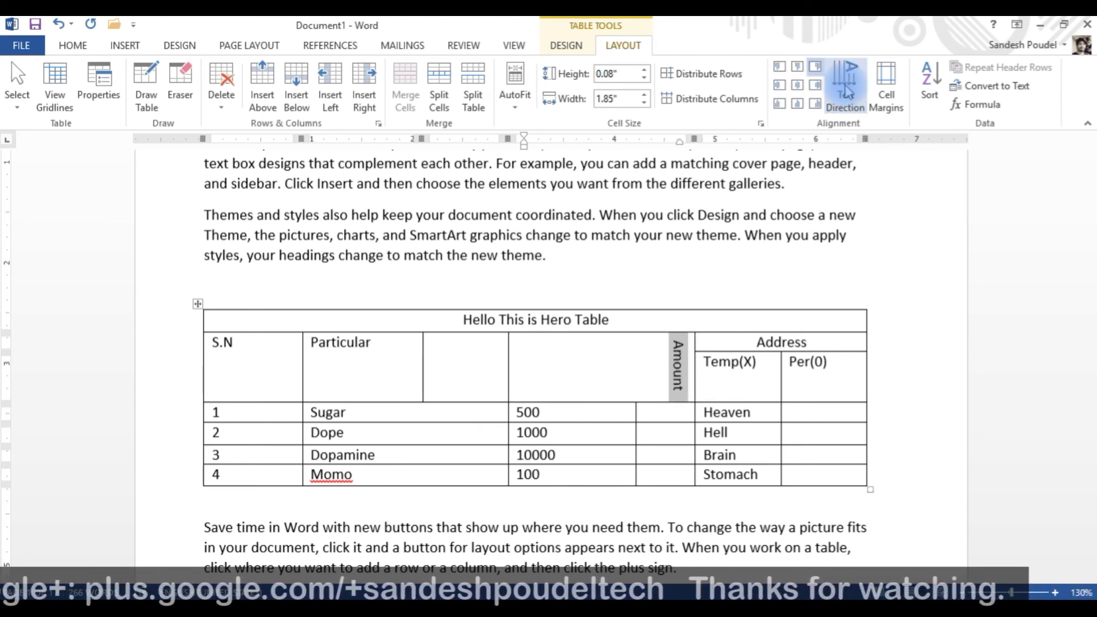
click(846, 91)
click(846, 91)
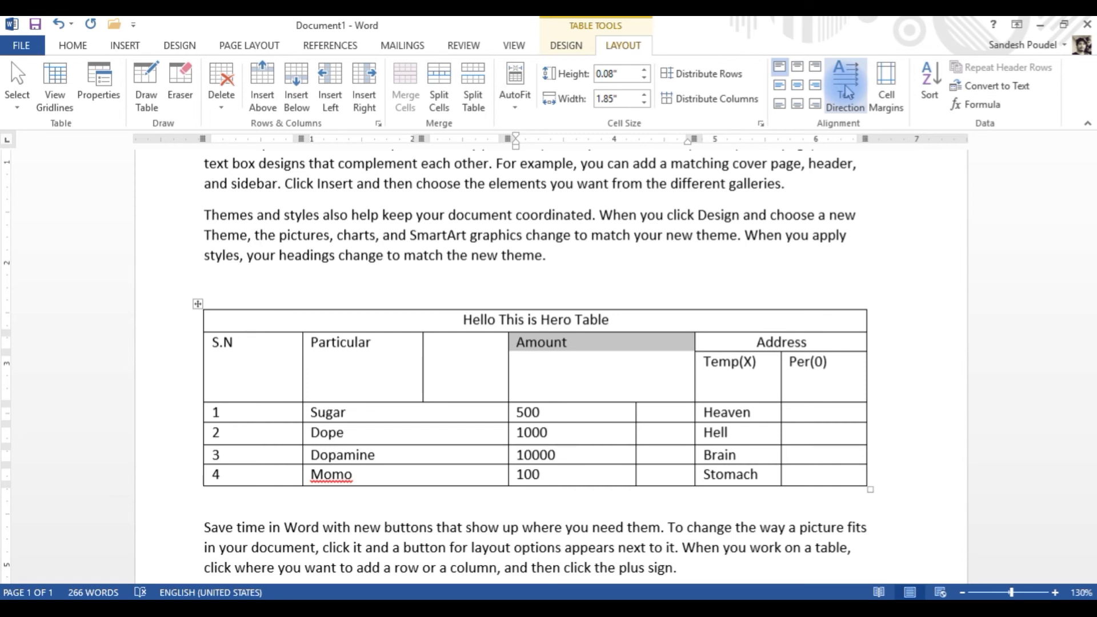
Step: Drag the Temp(X)/Per(0) row's bottom border up to restore its compact height
click(537, 375)
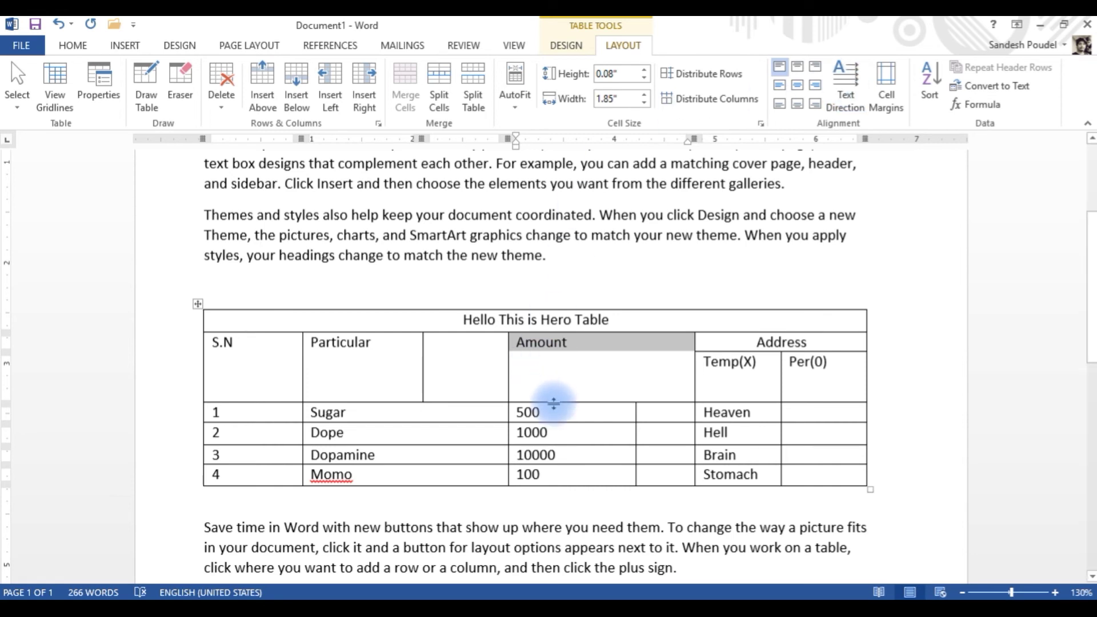
drag(553, 403, 583, 371)
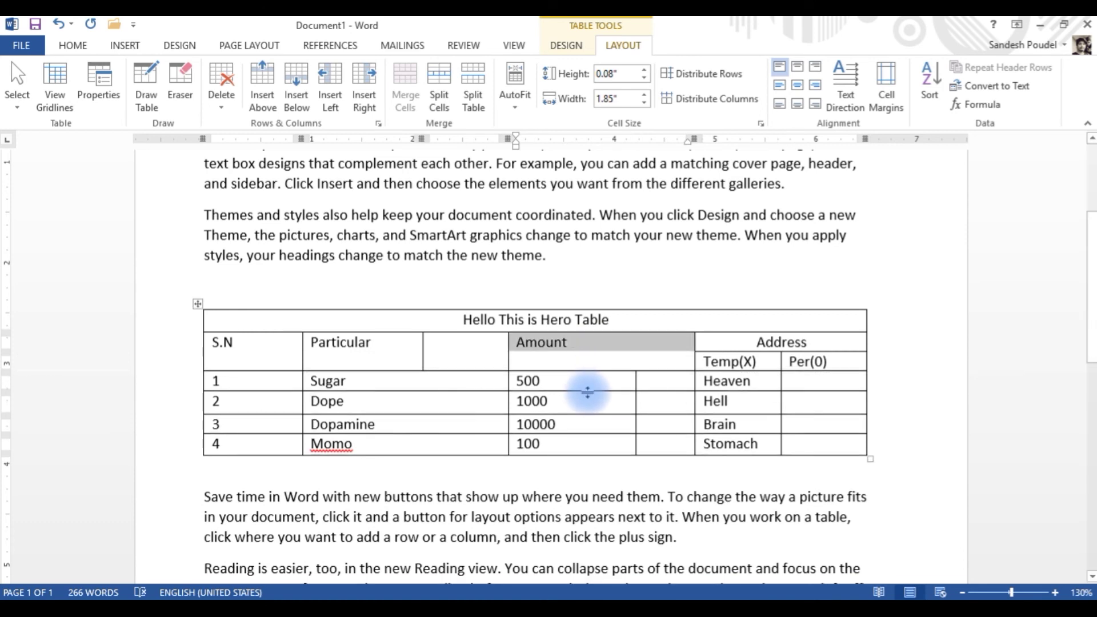